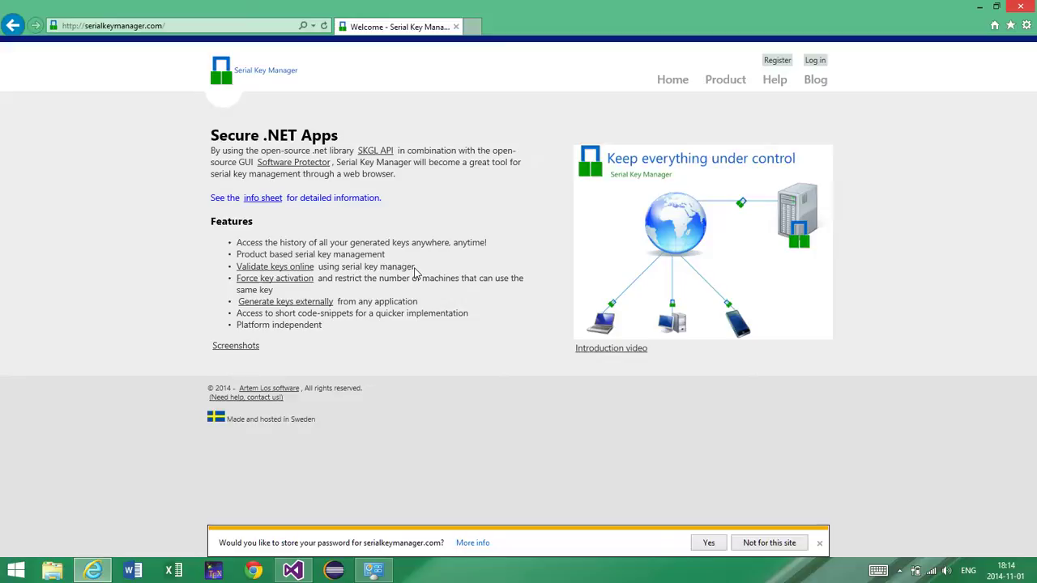
Step: Log in through the local account form with the account's user name and password
click(815, 63)
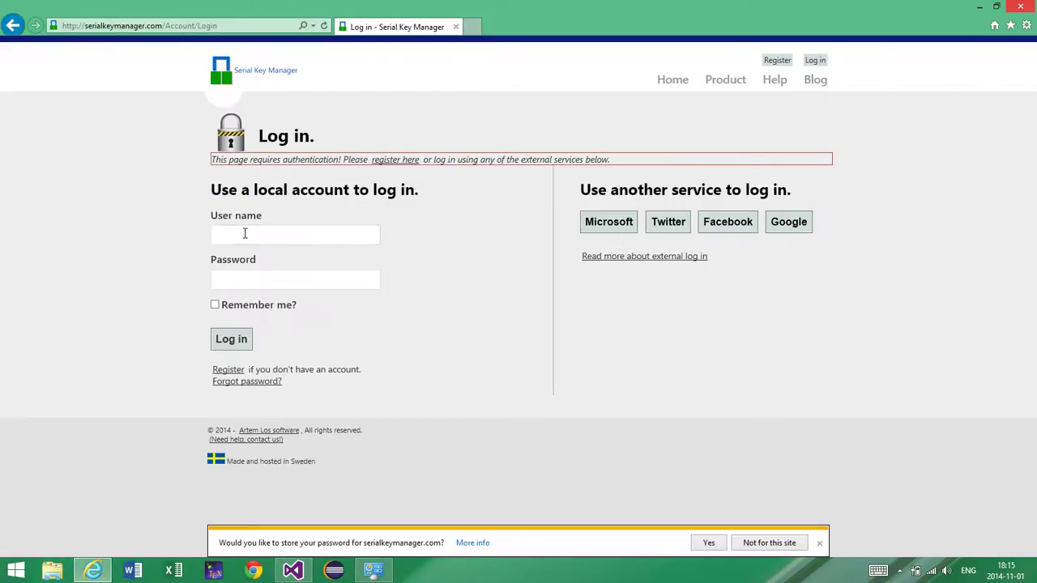
click(244, 233)
text(artem)
key(Tab)
text(123456789)
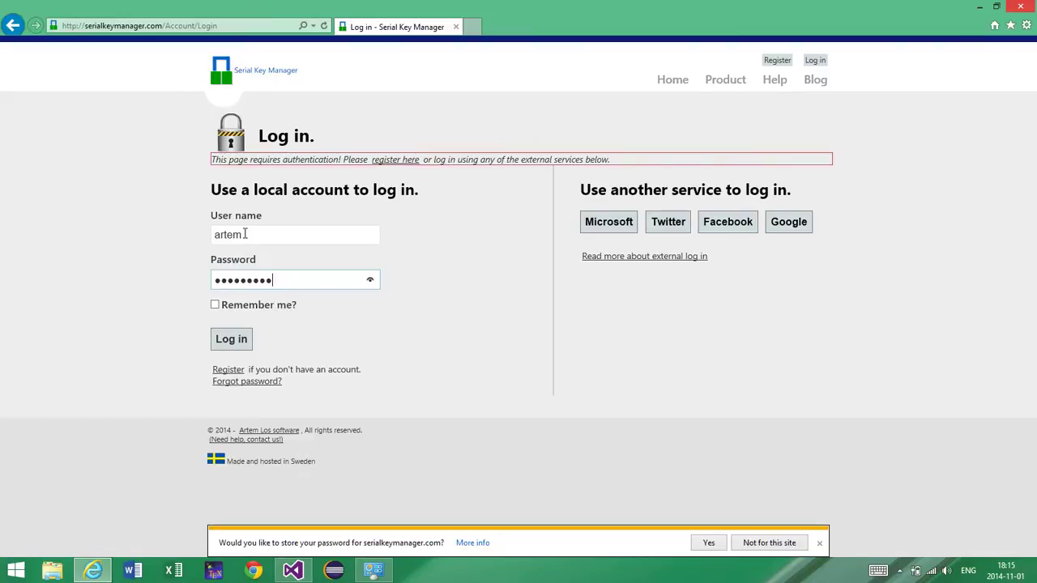
key(Return)
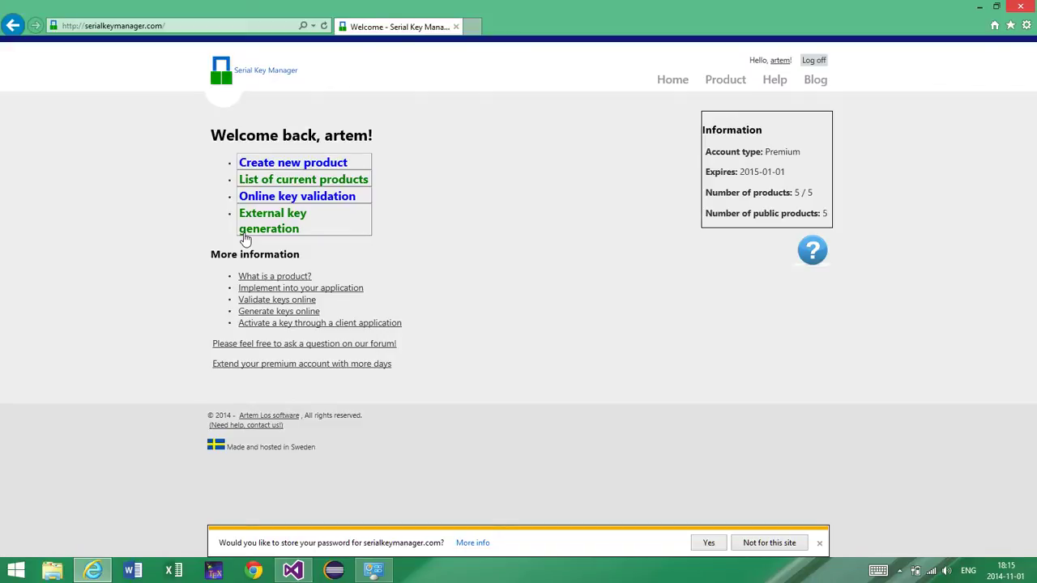
click(351, 179)
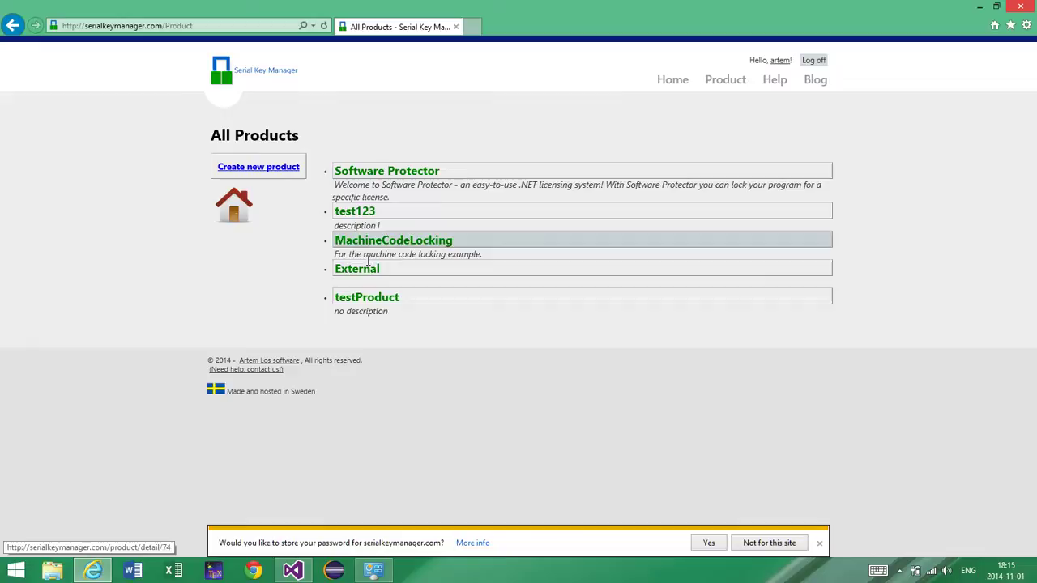
click(369, 298)
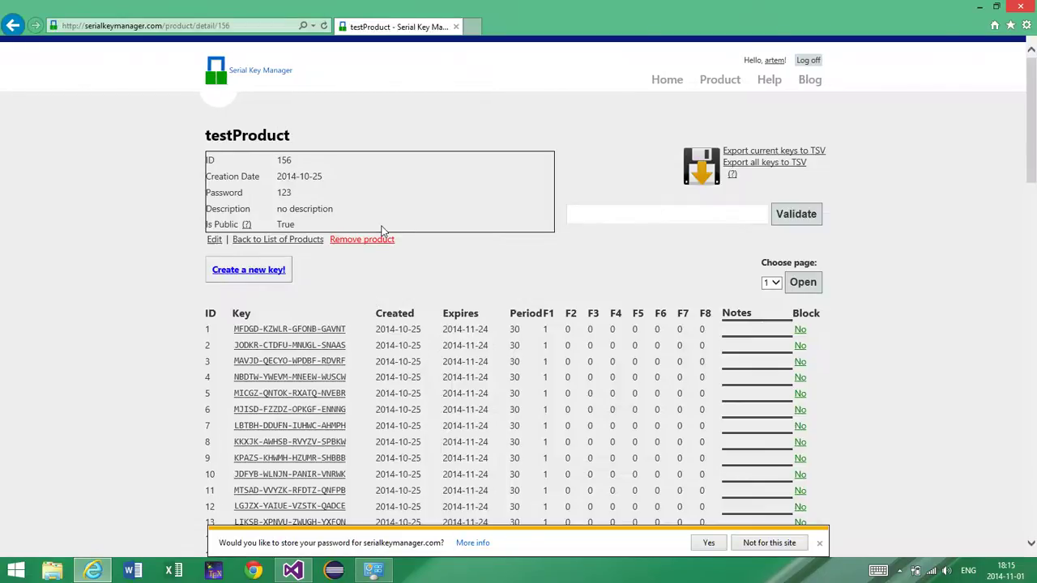
scroll(383, 231, down, 2)
scroll(382, 231, up, 2)
scroll(382, 227, down, 5)
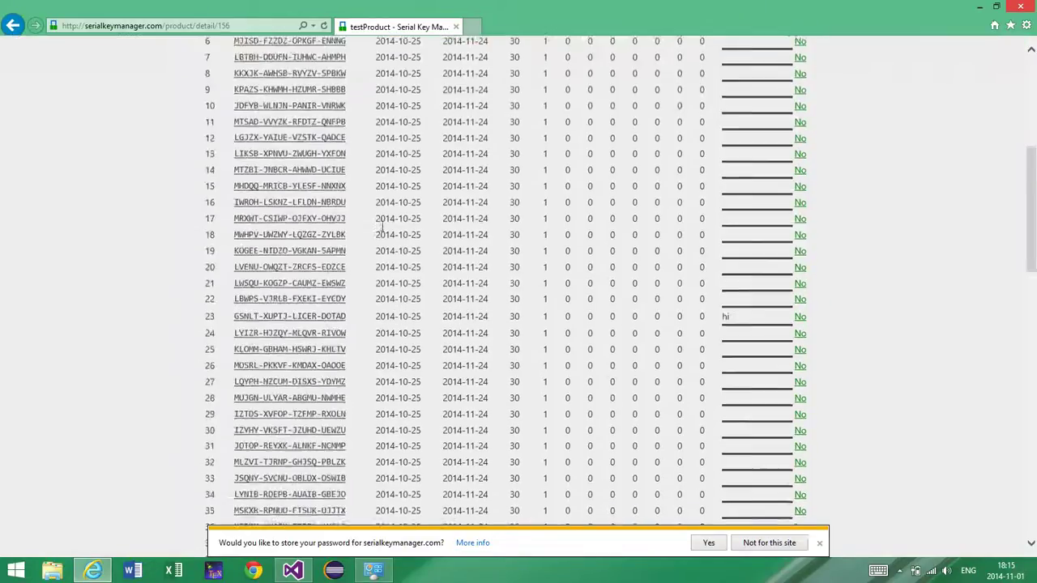
scroll(382, 227, down, 5)
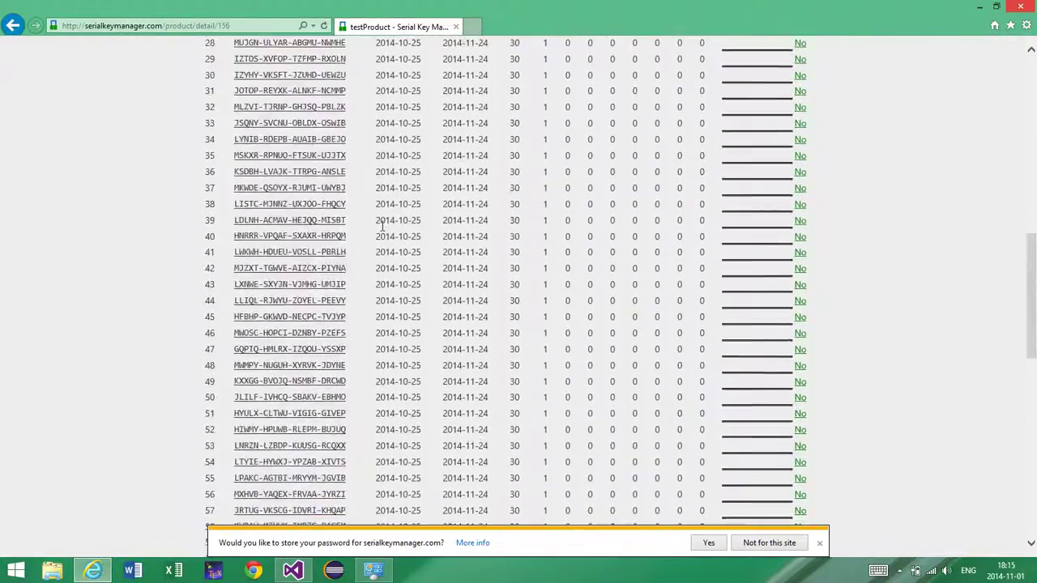
scroll(383, 230, up, 10)
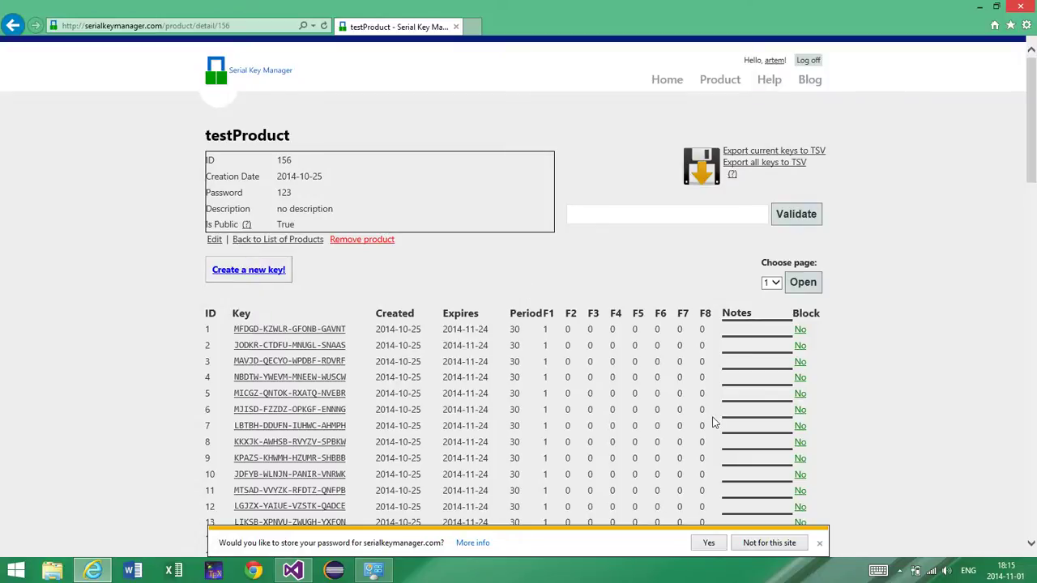
scroll(712, 421, down, 3)
scroll(713, 421, up, 3)
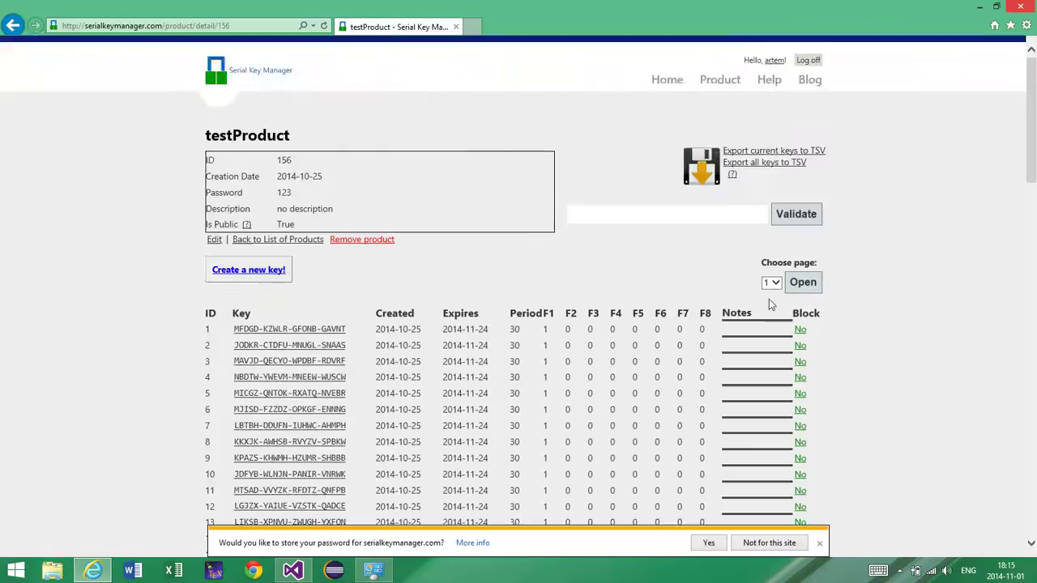
click(322, 332)
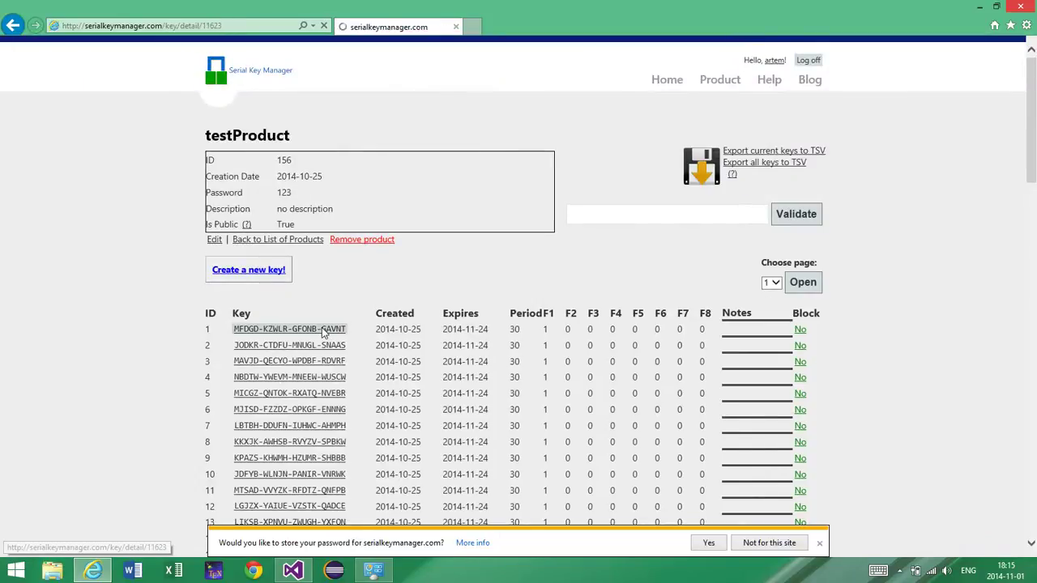
scroll(282, 256, down, 1)
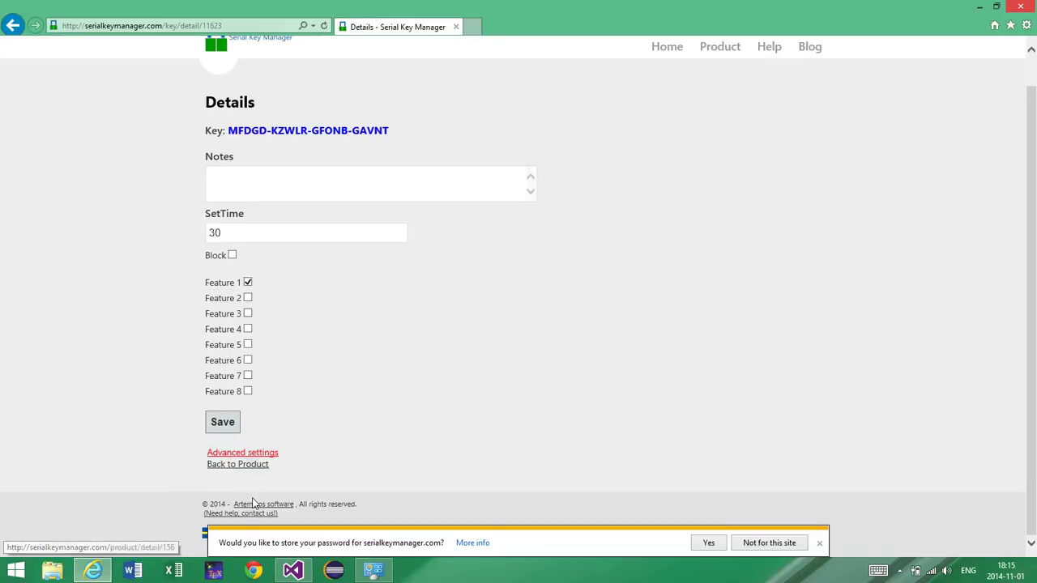
click(249, 457)
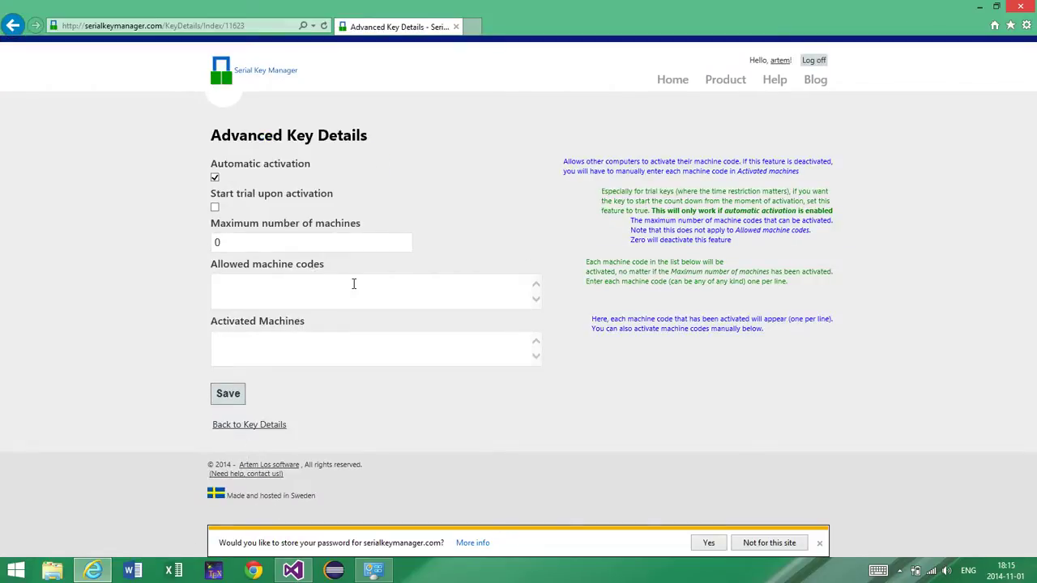
click(683, 81)
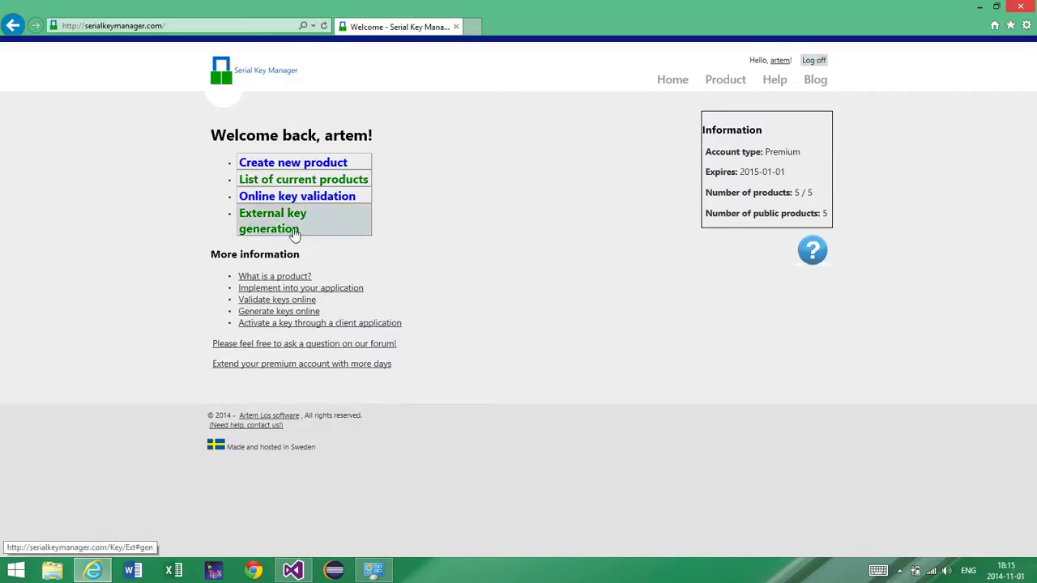
Step: Open the External key generation documentation and scroll through its Summary of Web Requests
click(304, 231)
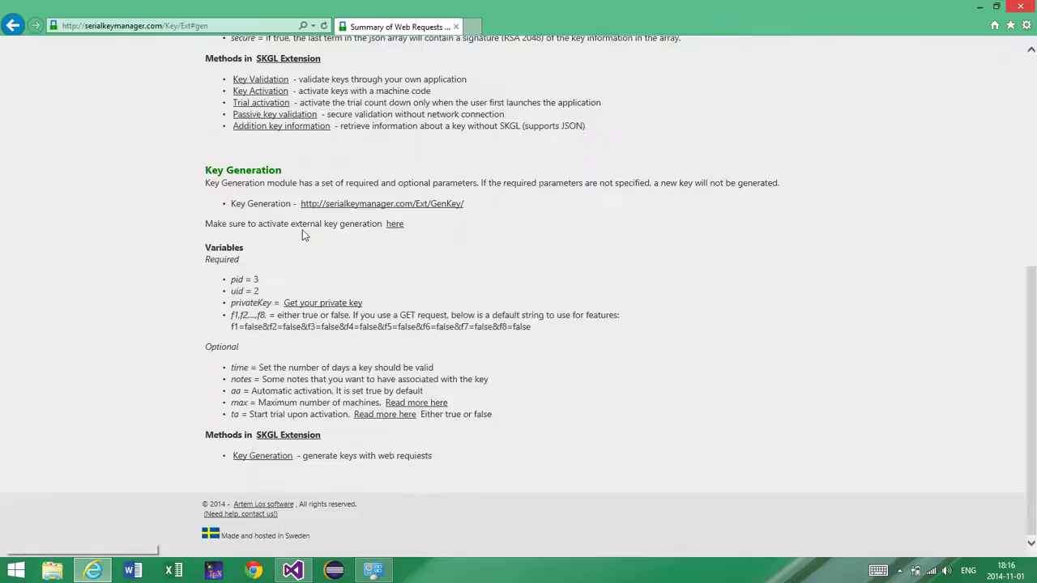
click(285, 173)
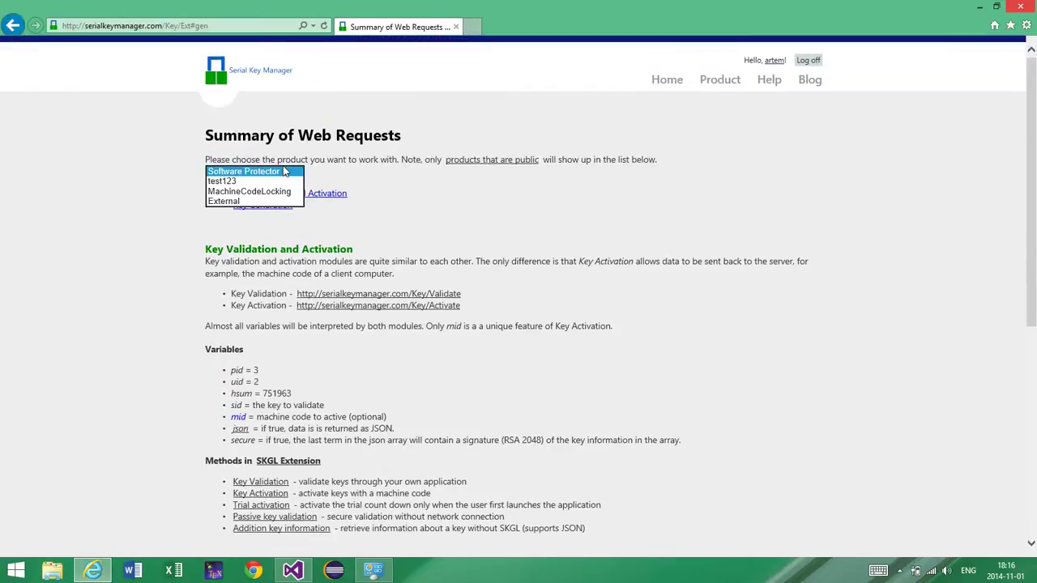
scroll(452, 199, down, 5)
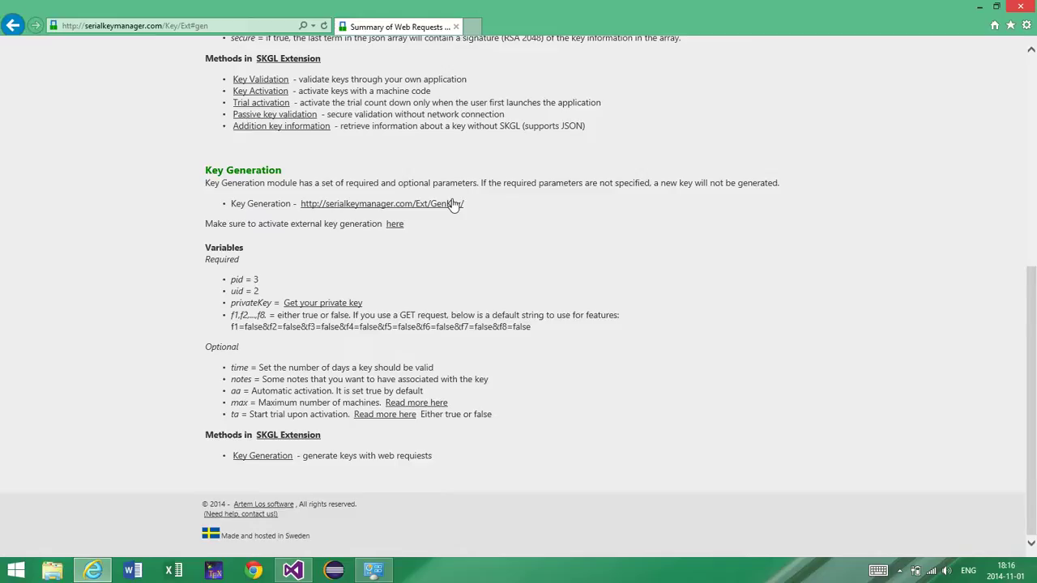
scroll(453, 203, up, 5)
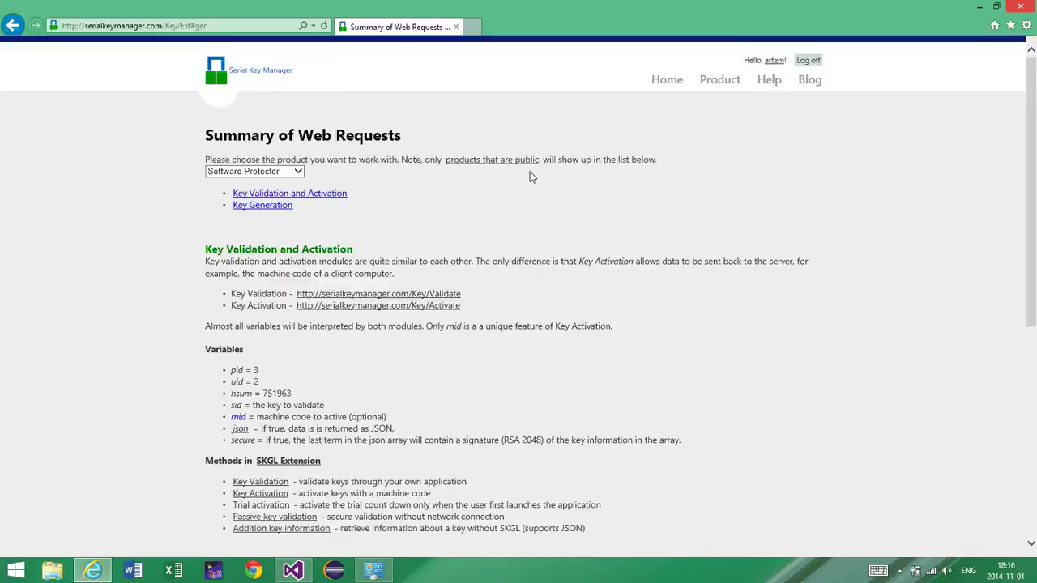
scroll(530, 176, down, 3)
scroll(531, 172, down, 1)
scroll(530, 172, up, 3)
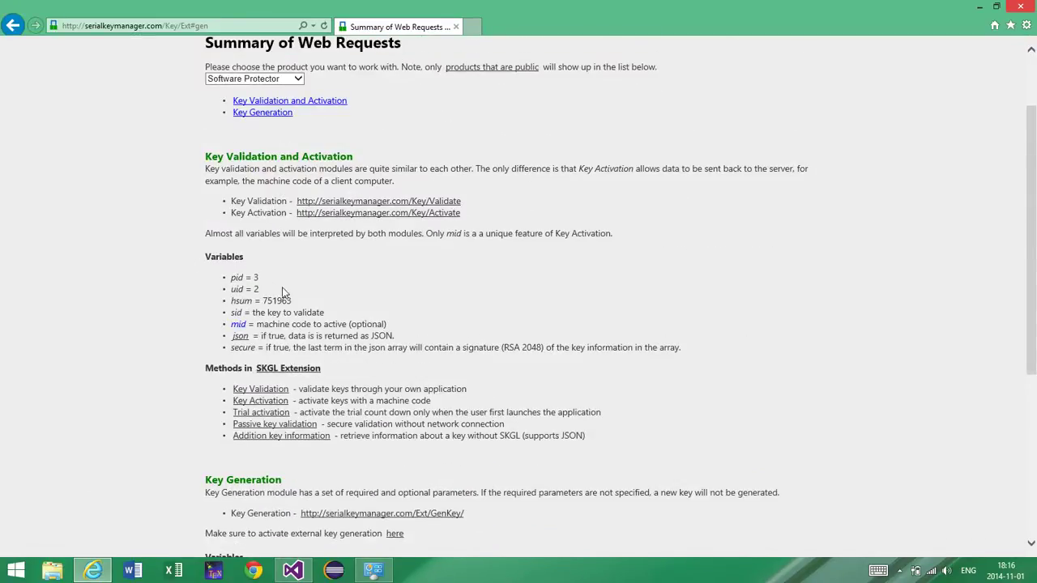
scroll(315, 342, down, 2)
scroll(314, 342, up, 3)
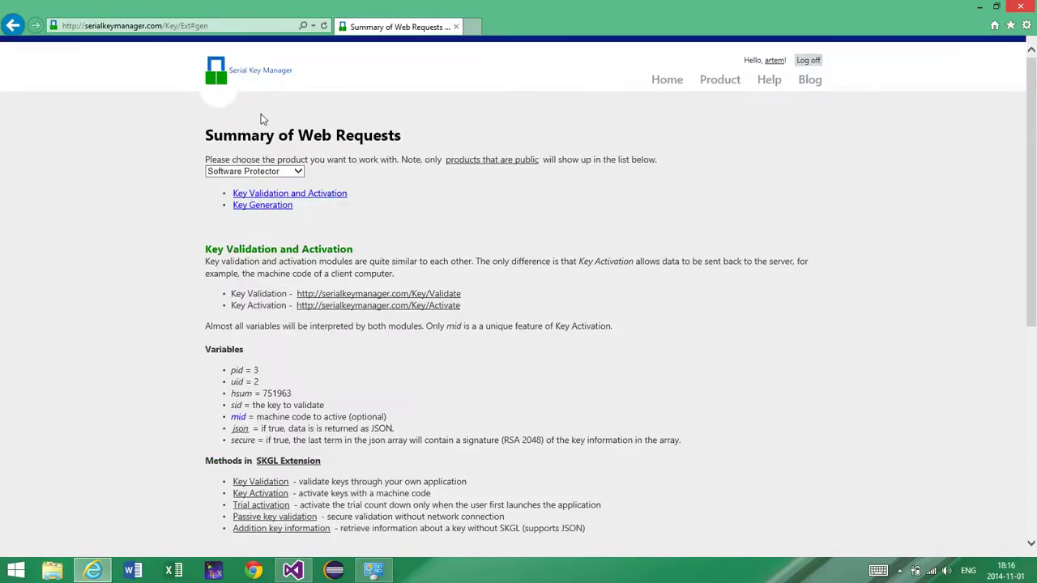
Step: Check the public product list, keep Software Protector selected, and go back to the home page
click(209, 174)
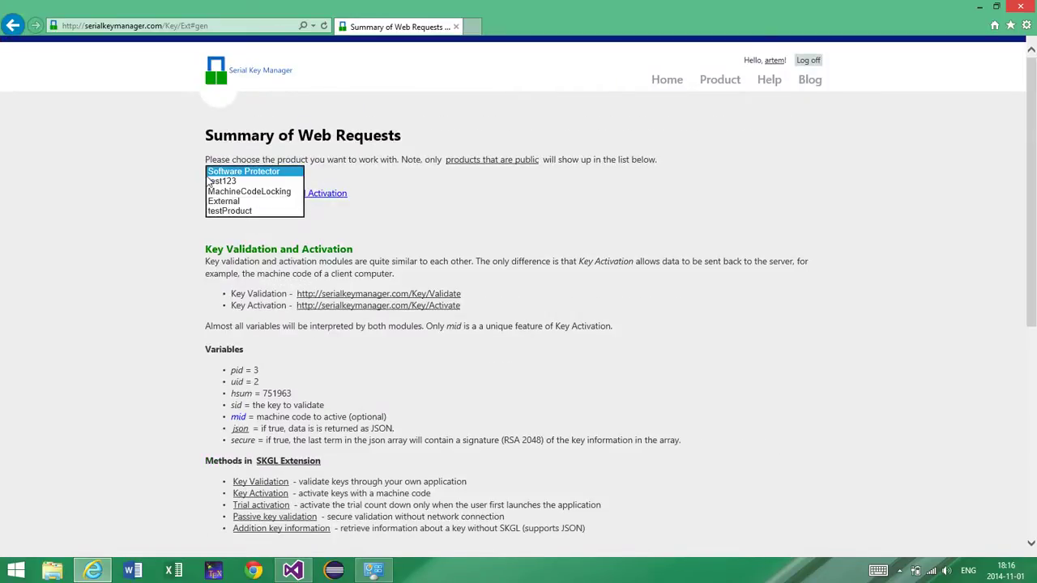
click(465, 225)
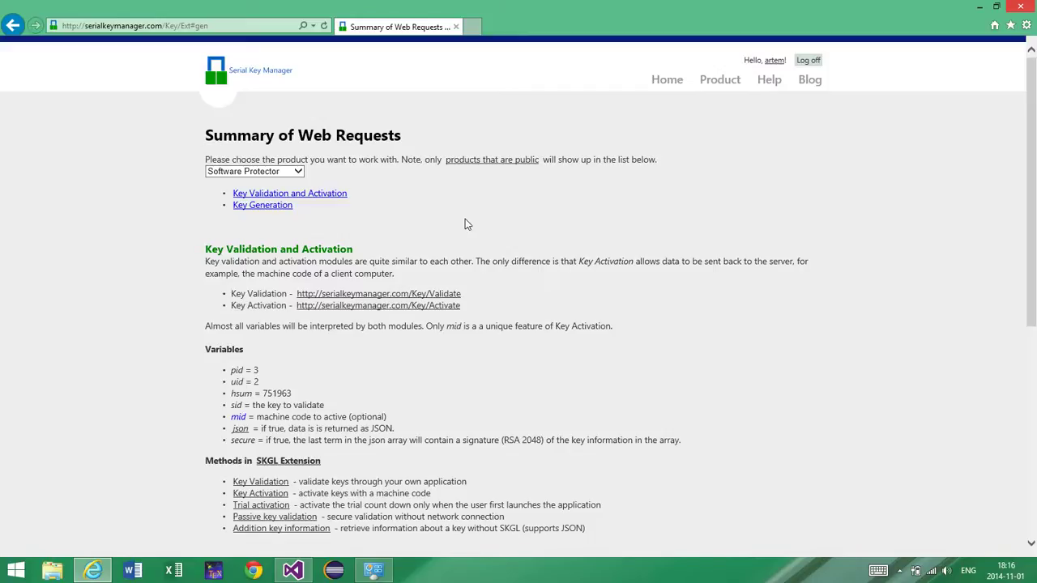
click(682, 88)
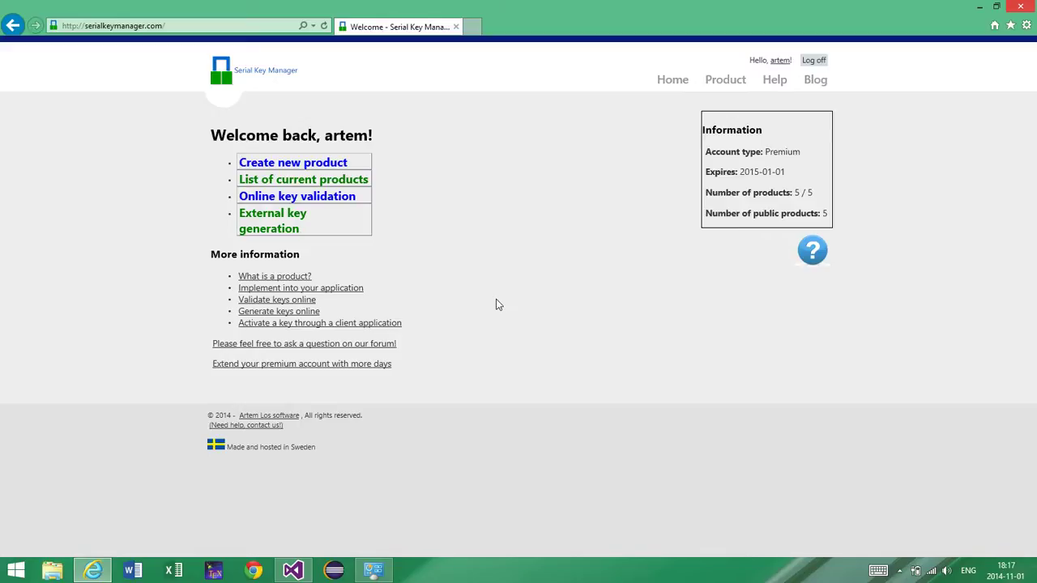
Step: Open testProduct's key list and the details of key number 47
click(328, 182)
click(381, 298)
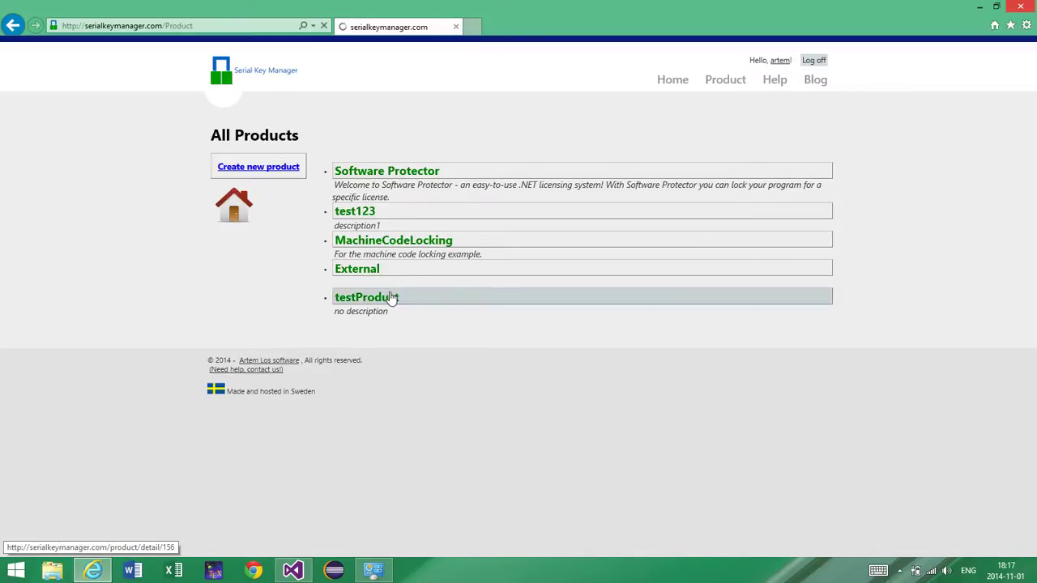
scroll(390, 294, down, 10)
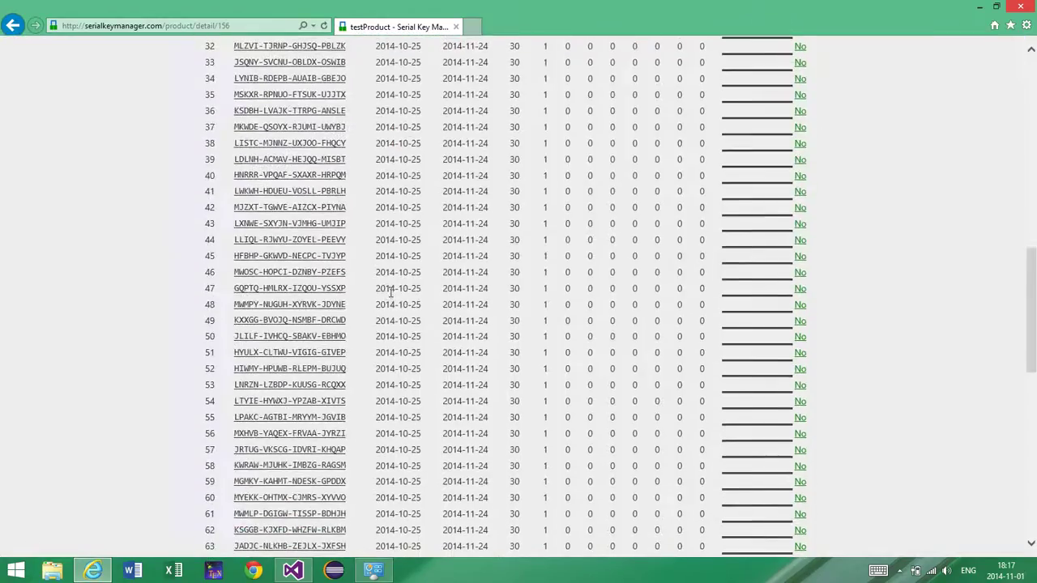
click(322, 290)
Step: In the key's advanced settings, change Maximum number of machines from 0 to 12
click(243, 486)
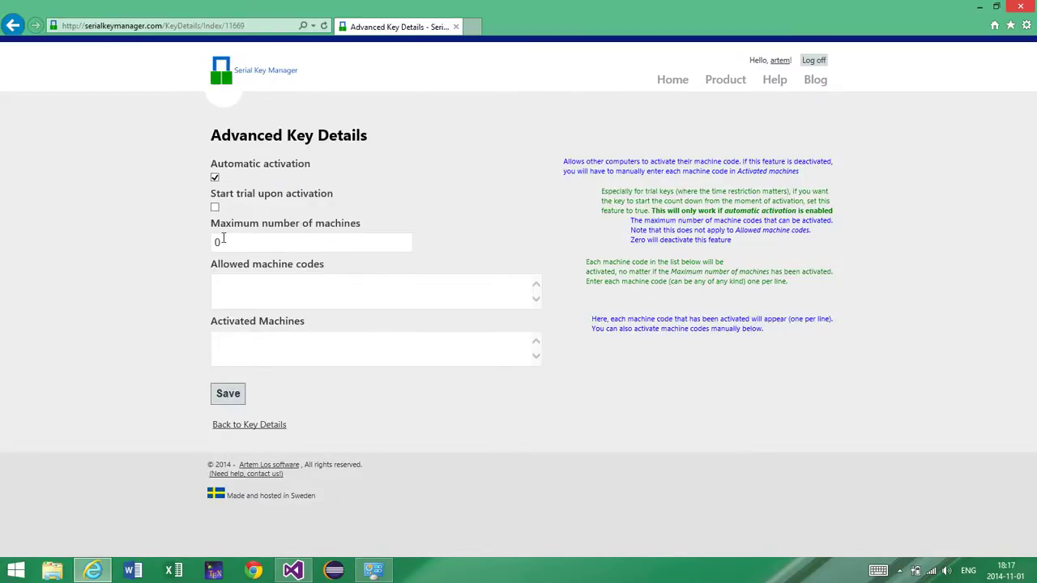
click(222, 240)
key(BackSpace)
text(12)
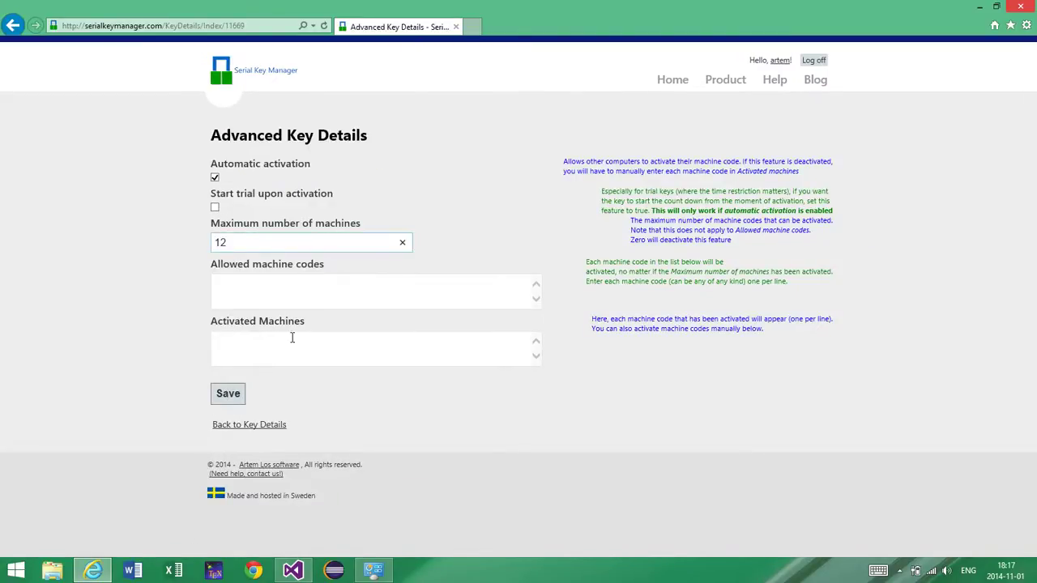
click(294, 352)
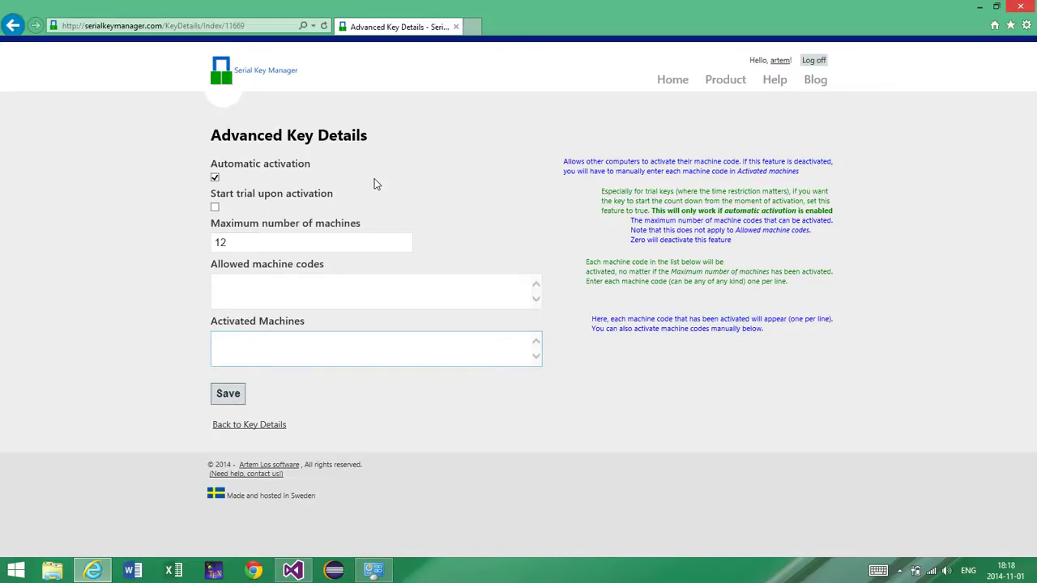
Step: Return to the key's details, then show the All Products page
click(237, 426)
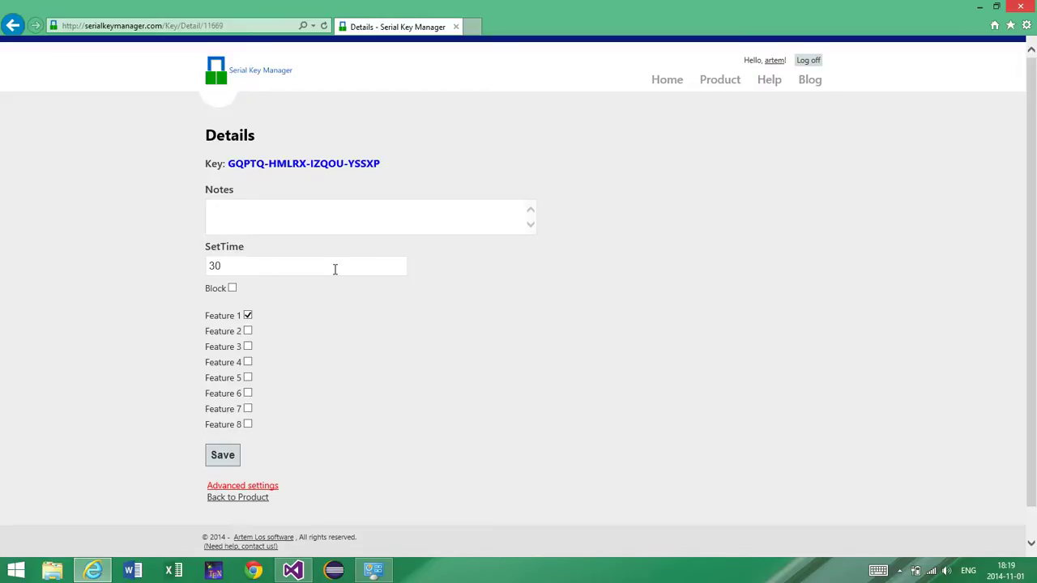
click(721, 79)
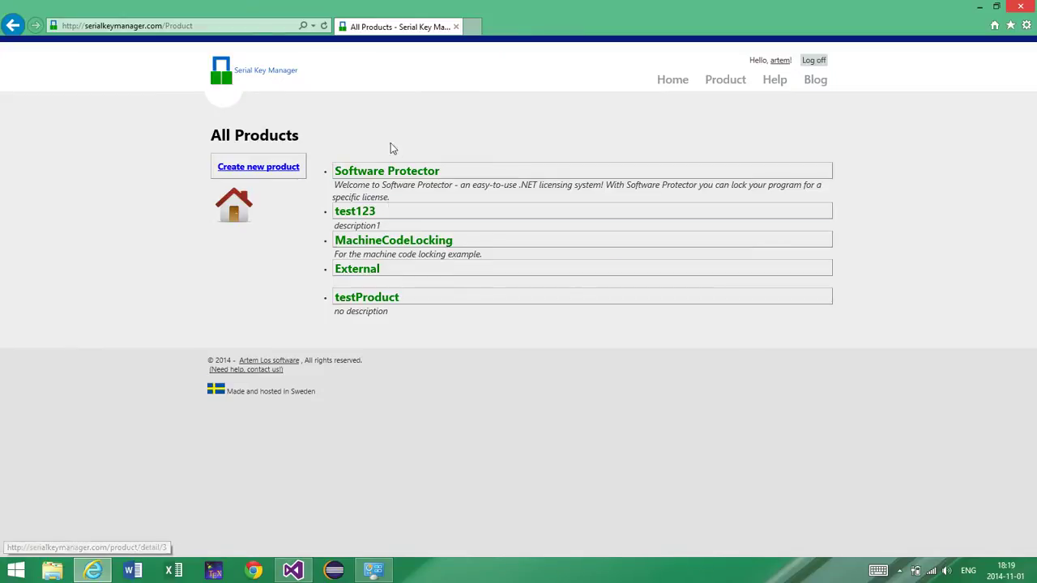
Step: Open testProduct's key table and load page 2, where key 100 is listed
click(390, 299)
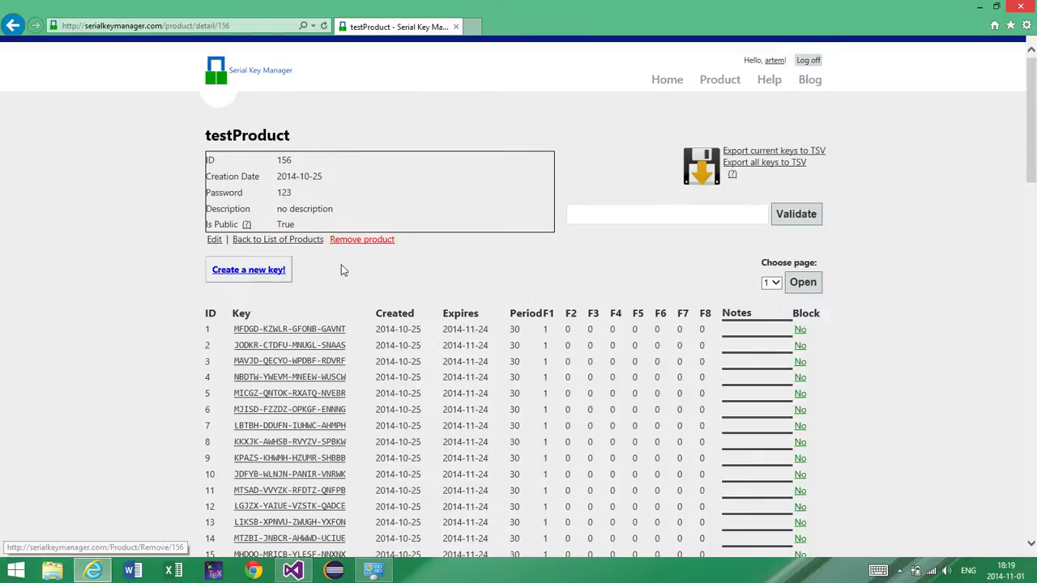
scroll(340, 243, down, 2)
scroll(338, 216, up, 2)
scroll(332, 243, down, 2)
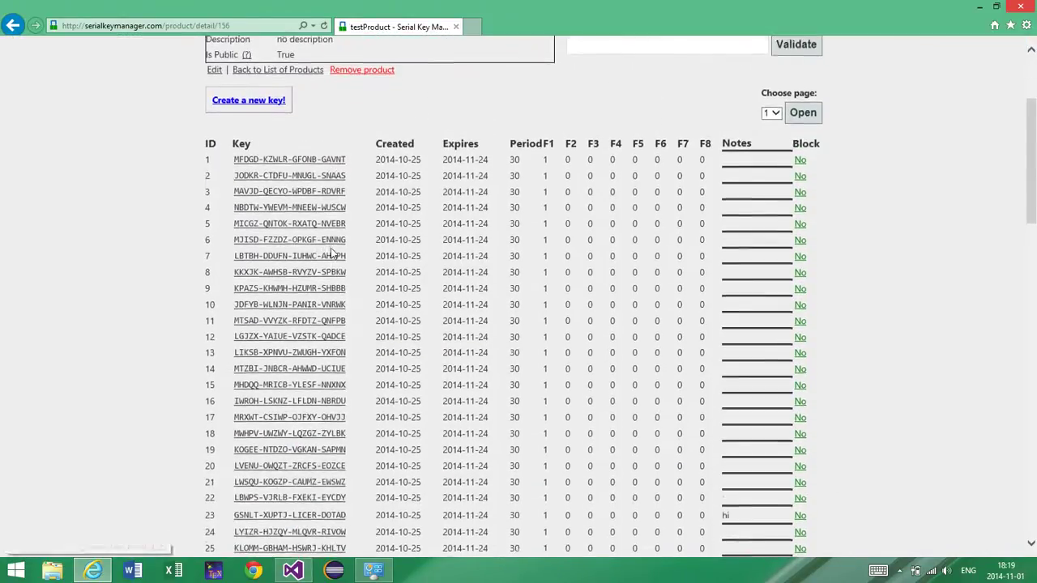
scroll(332, 254, down, 5)
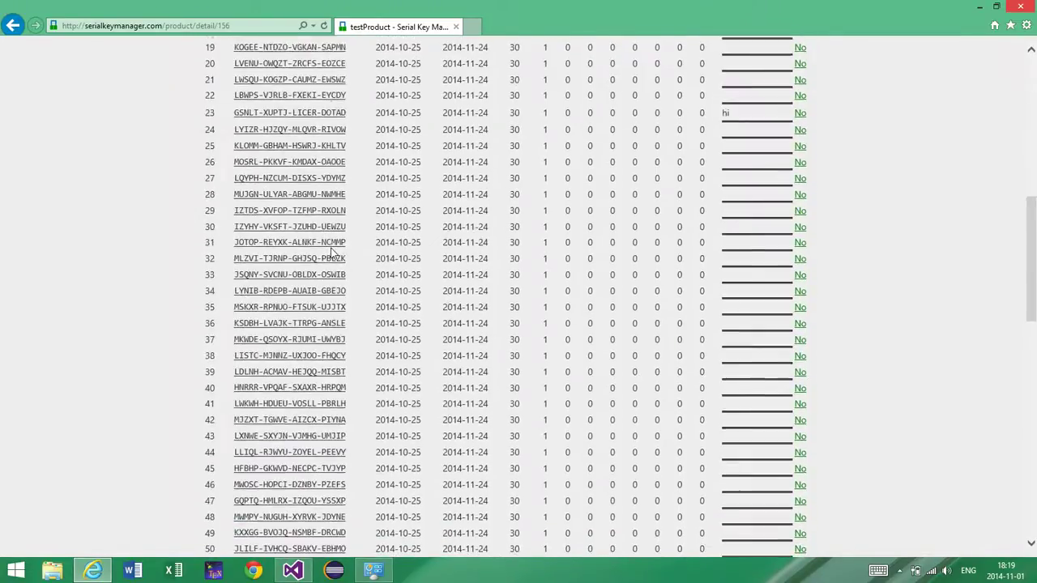
scroll(332, 254, down, 3)
scroll(332, 253, up, 10)
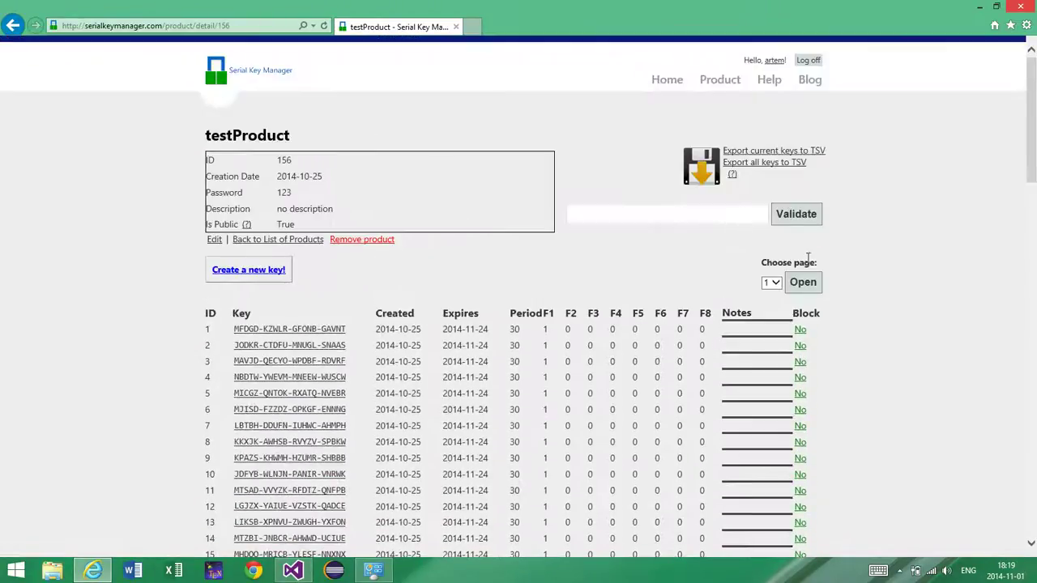
click(771, 285)
click(767, 292)
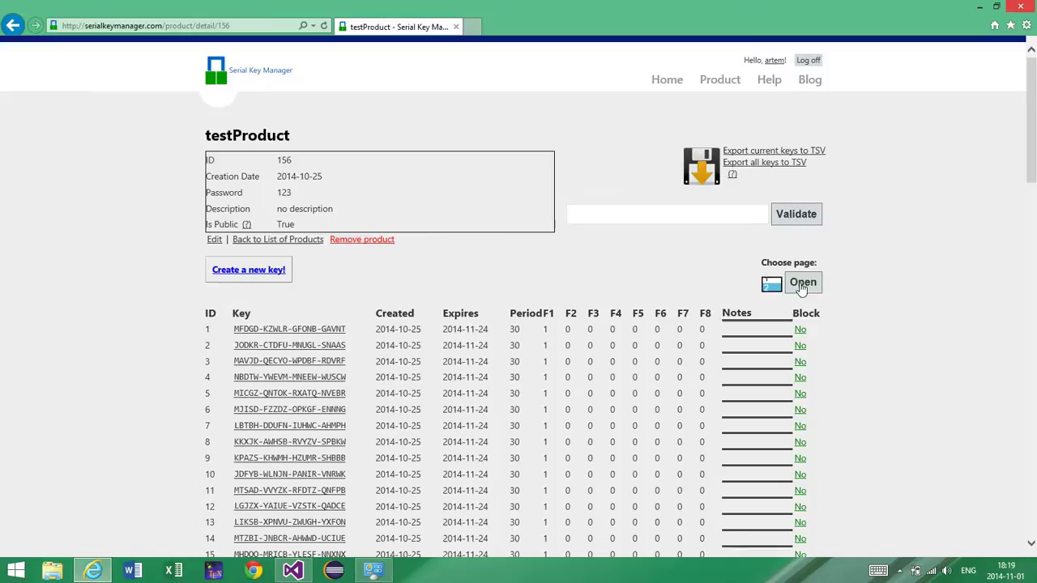
click(802, 281)
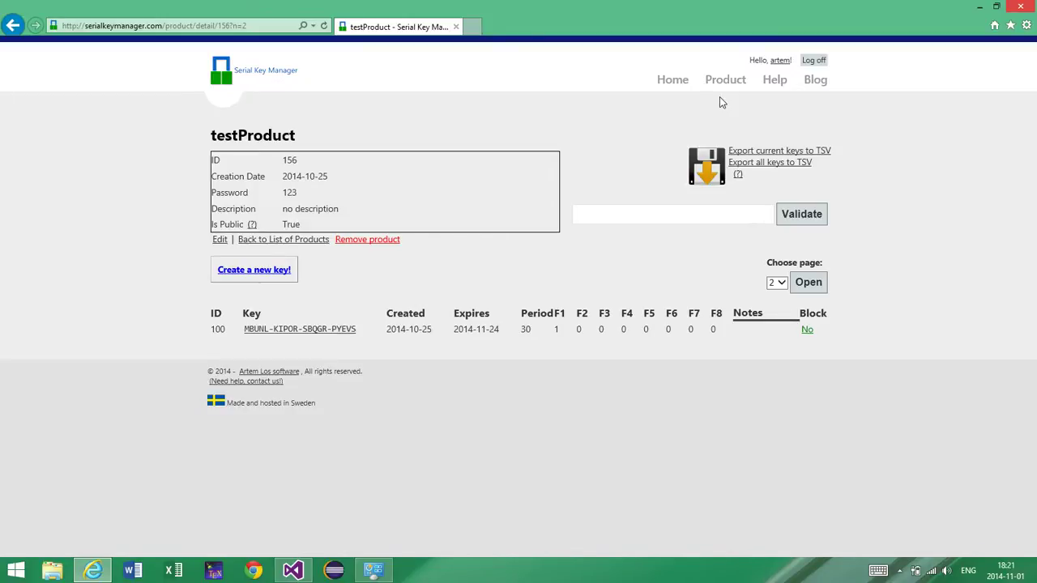
click(782, 81)
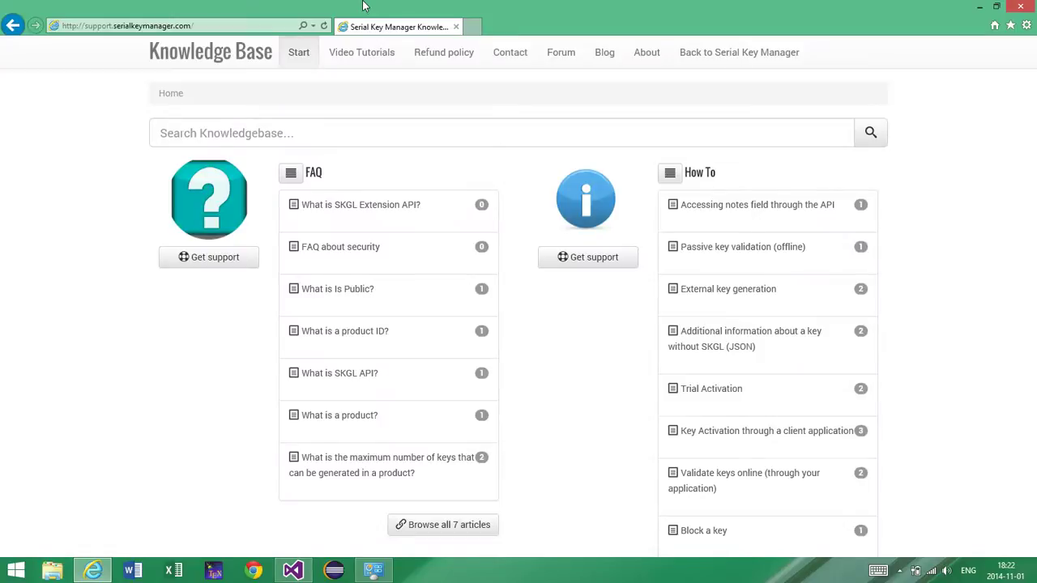
scroll(396, 155, down, 3)
scroll(396, 157, up, 3)
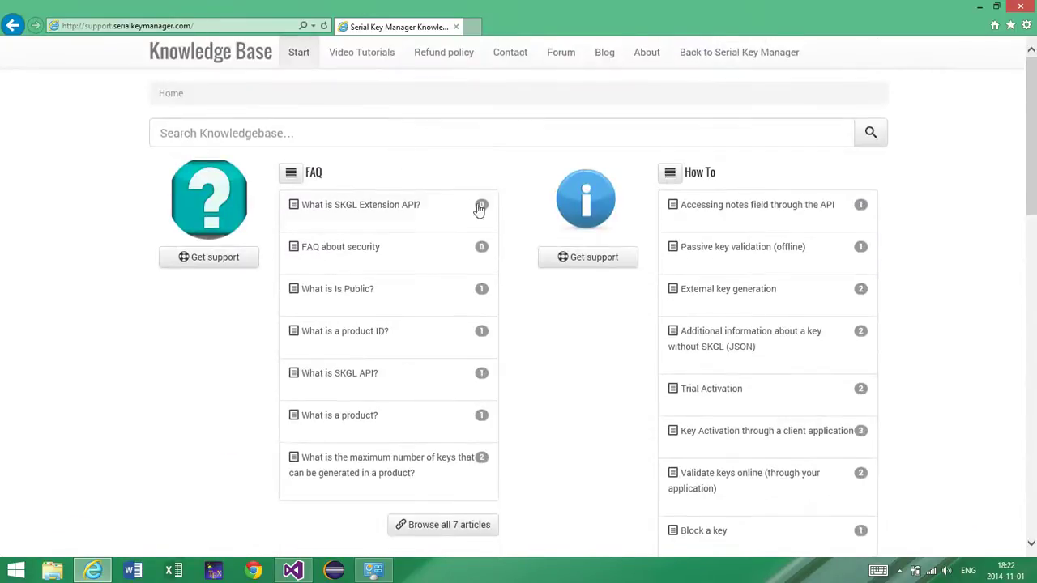
scroll(480, 209, down, 2)
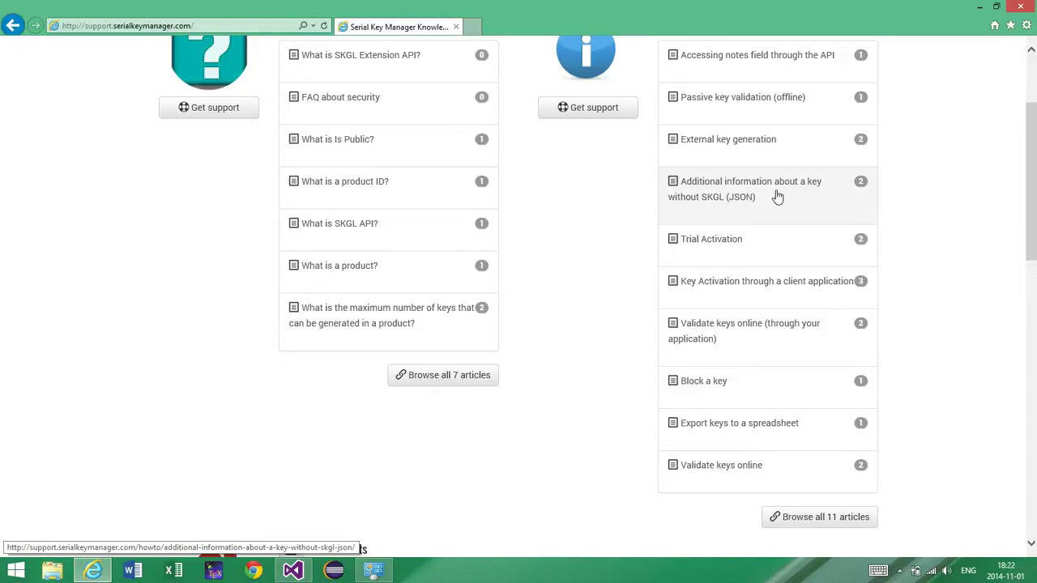
scroll(776, 196, up, 2)
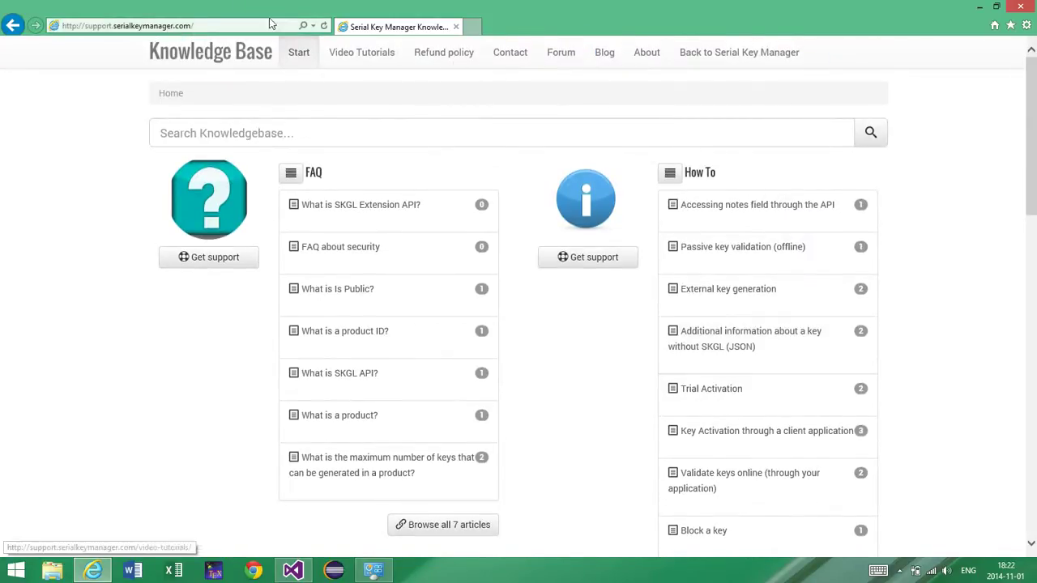
click(8, 25)
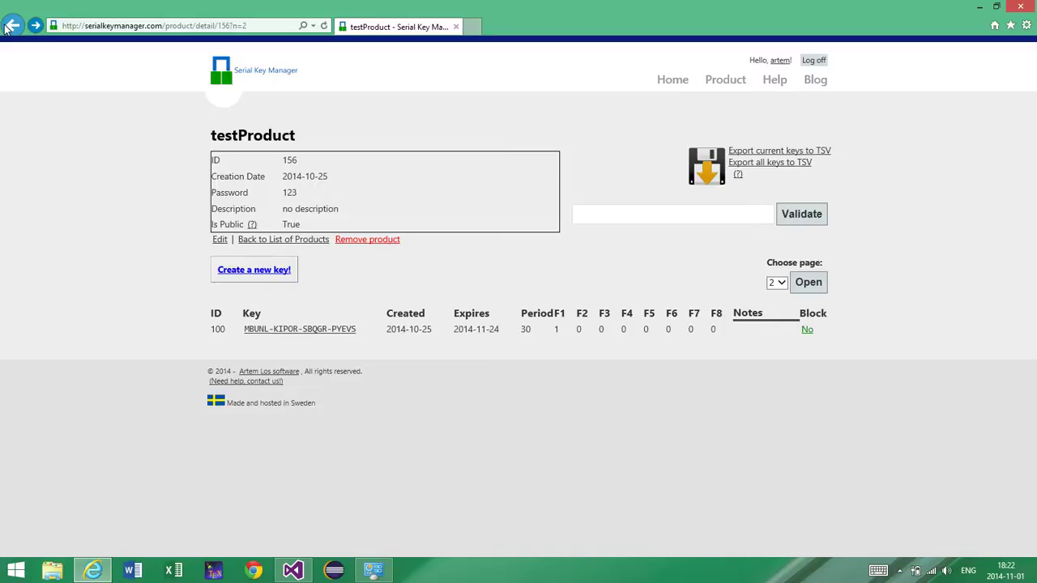
Step: Switch to the KeyActivationExample project, review its KeyActivationTrial call for product 156, and run it
click(725, 81)
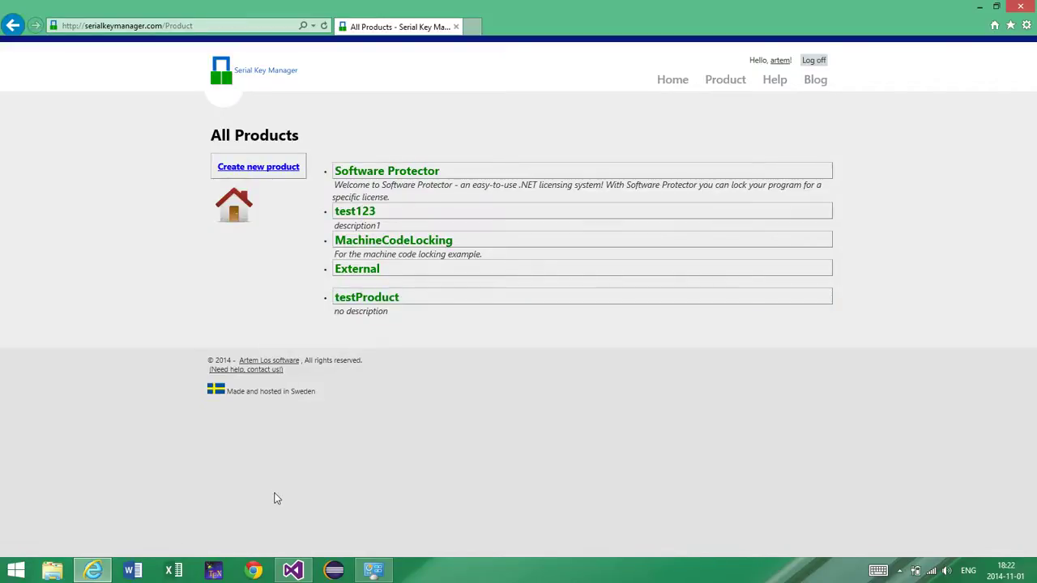
mouse_move(293, 559)
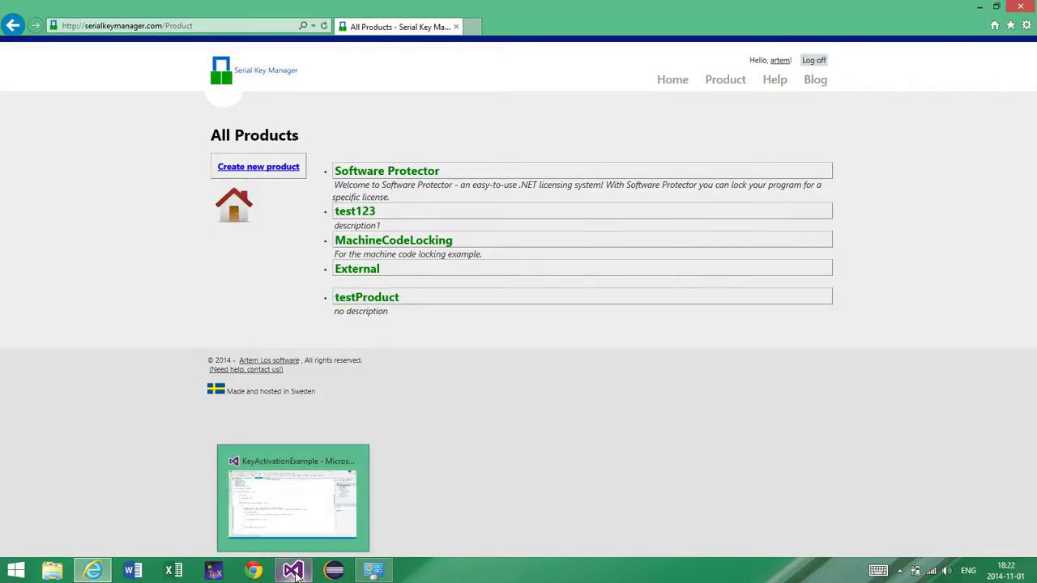
click(300, 504)
click(368, 226)
scroll(368, 225, down, 2)
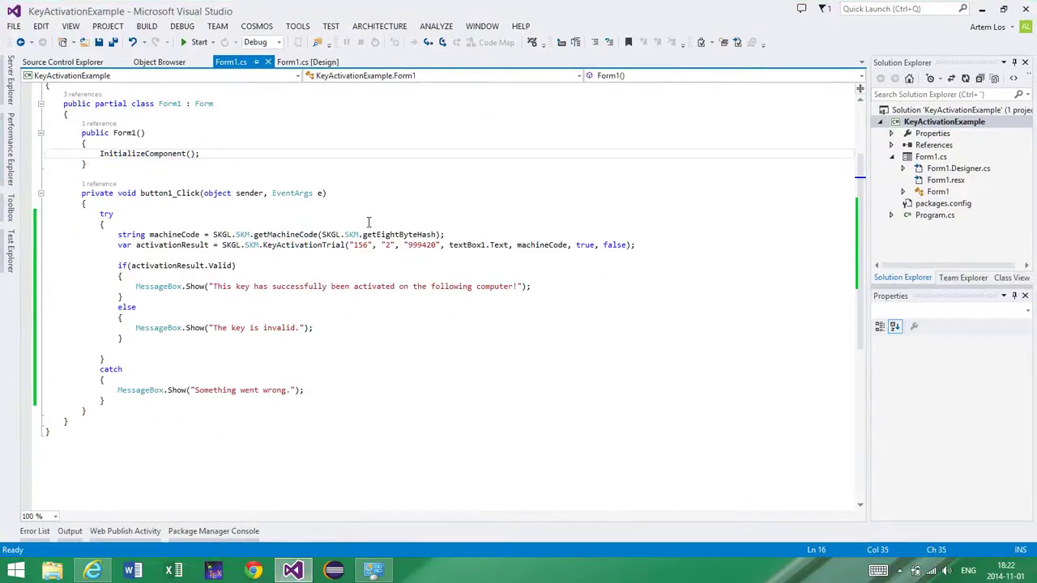
drag(285, 245, 570, 243)
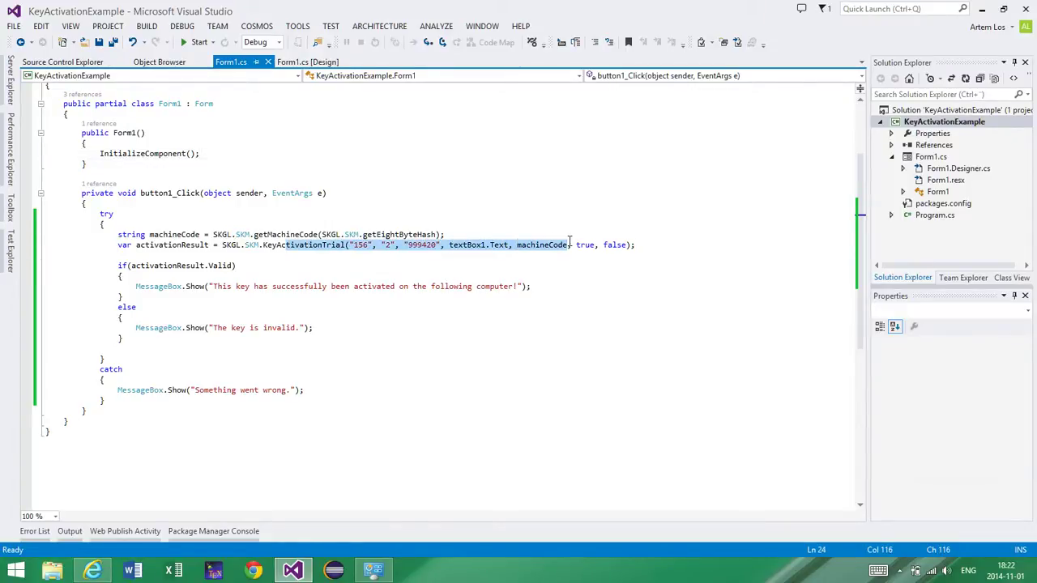
click(572, 244)
click(354, 265)
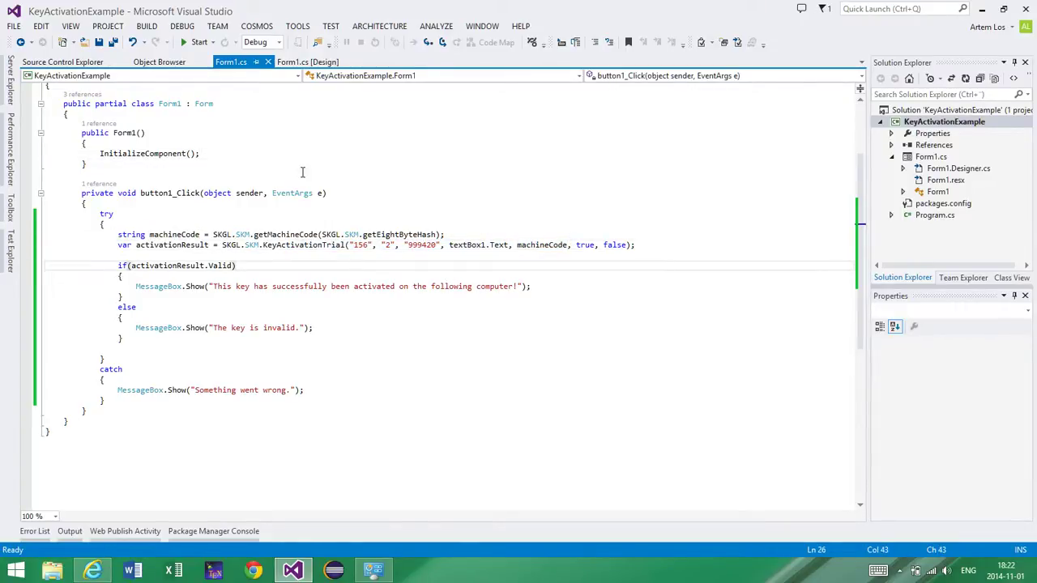
click(201, 44)
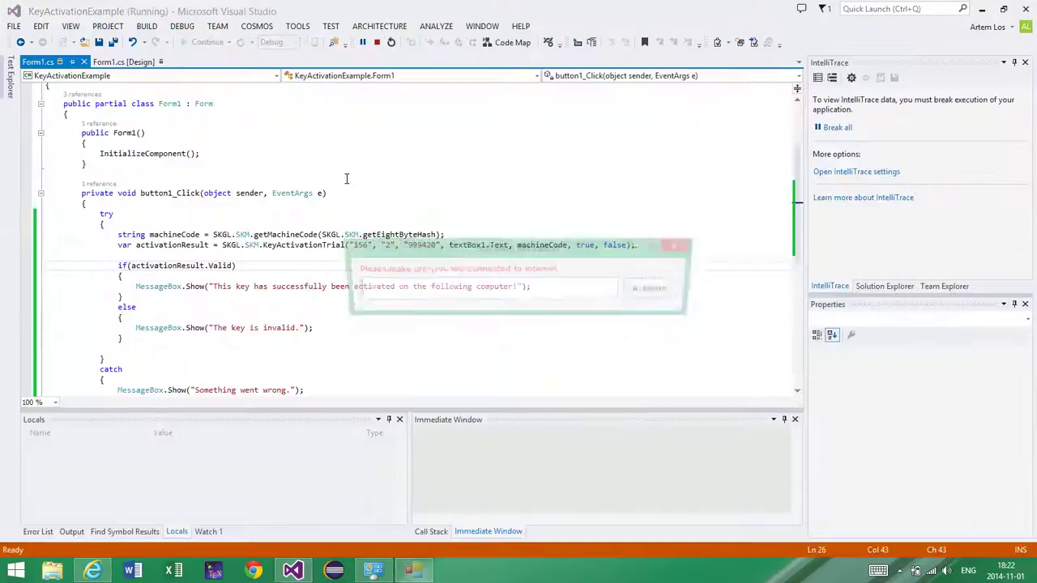
Step: Move the Software Activation window aside and open testProduct's detail page in the browser
click(981, 8)
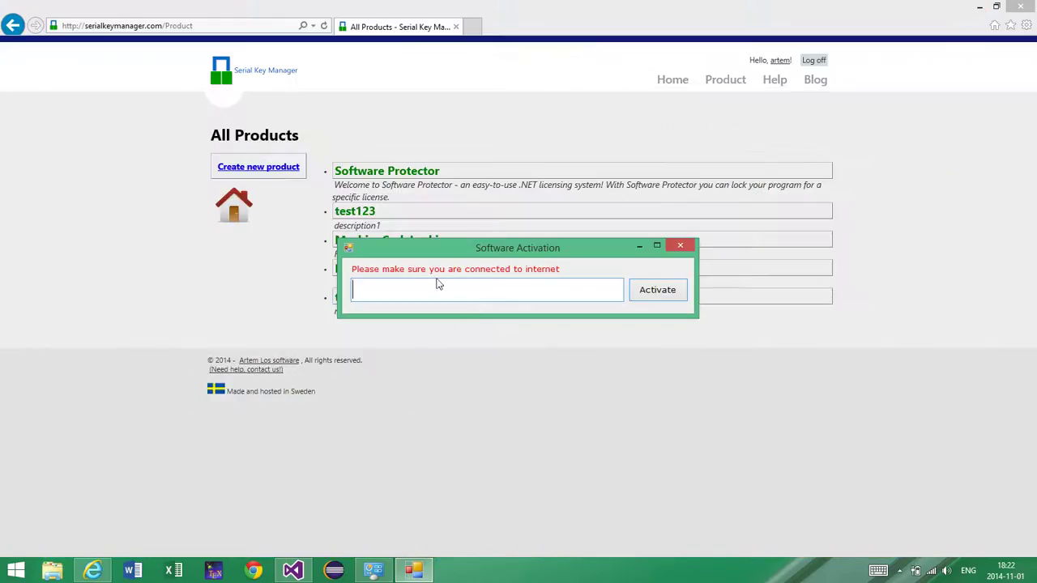
drag(430, 242, 213, 402)
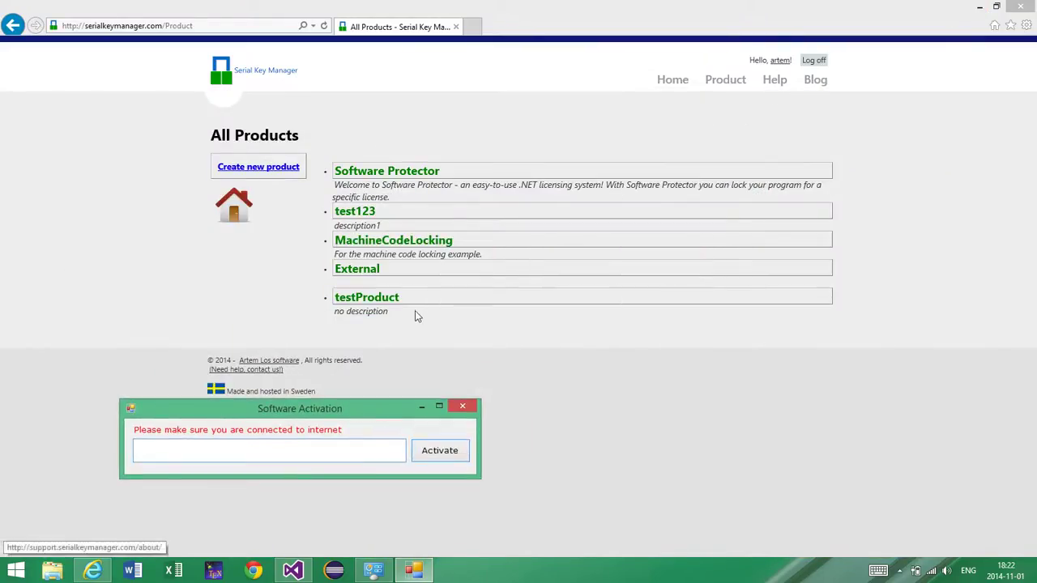
click(421, 293)
click(421, 298)
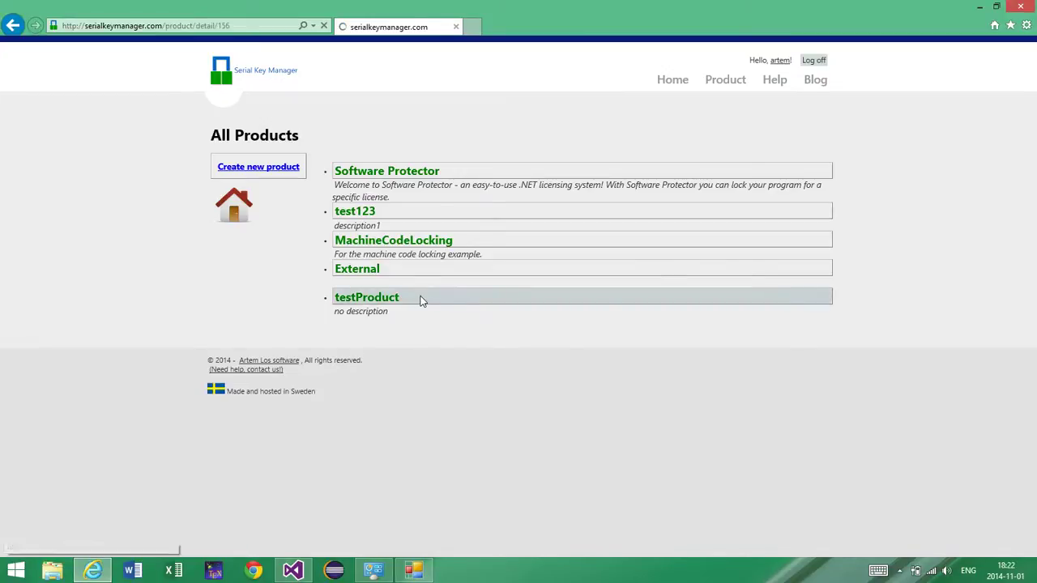
Step: Set up a new testProduct key with Maximum number of machines 1 and Start trial upon activation
click(258, 269)
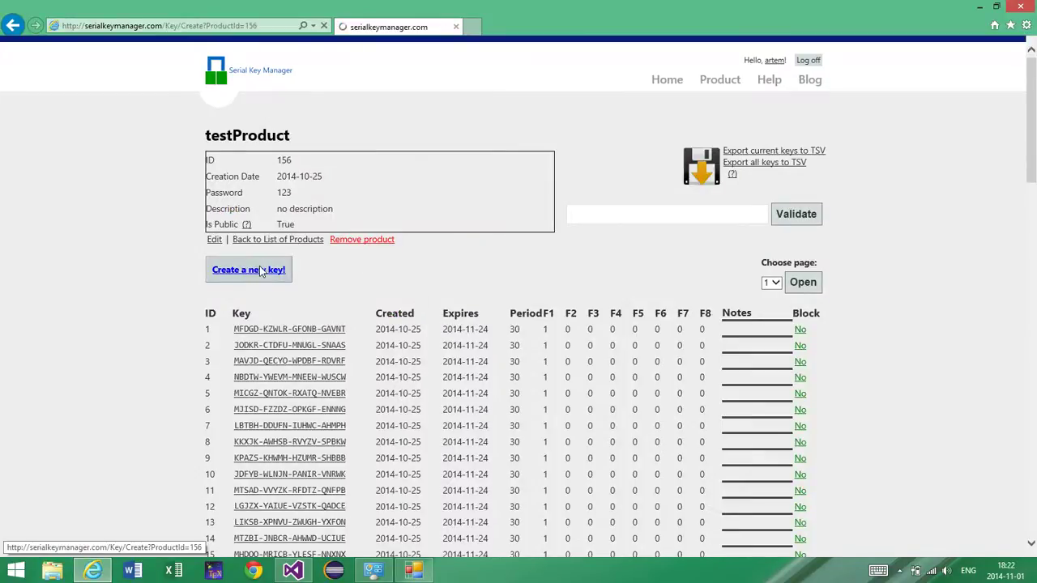
click(224, 196)
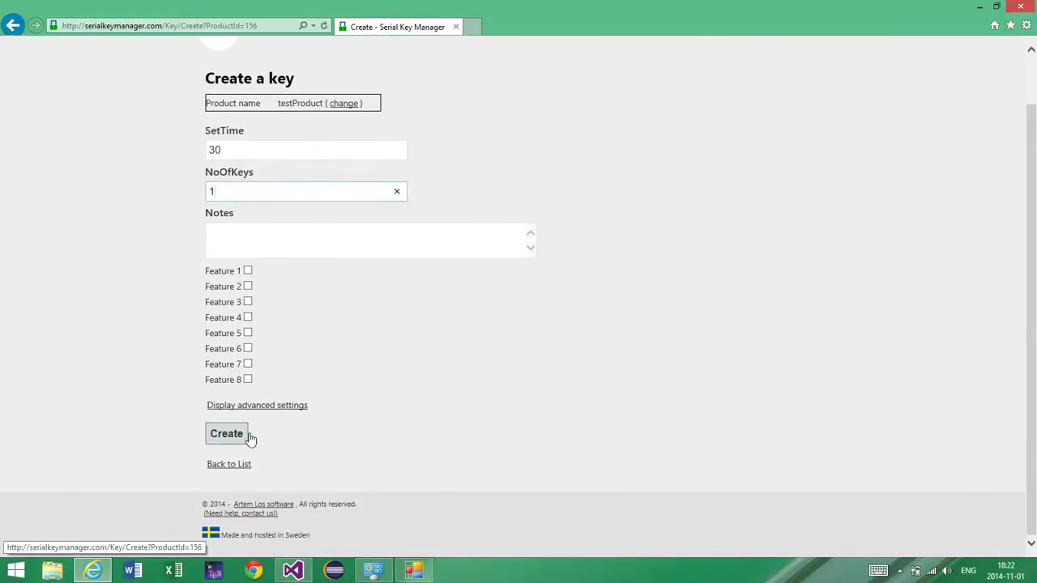
click(271, 408)
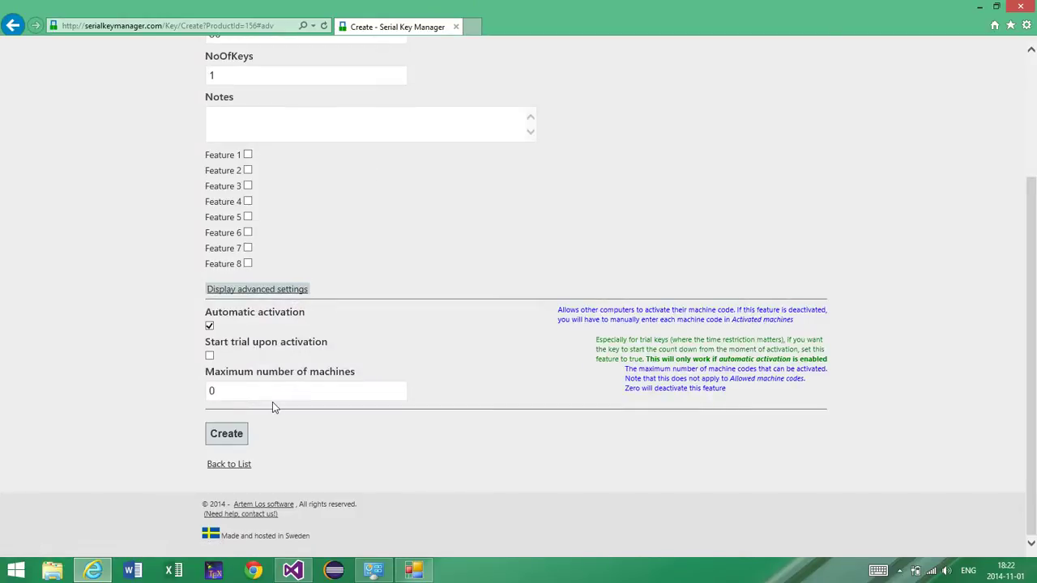
click(252, 393)
key(BackSpace)
text(1)
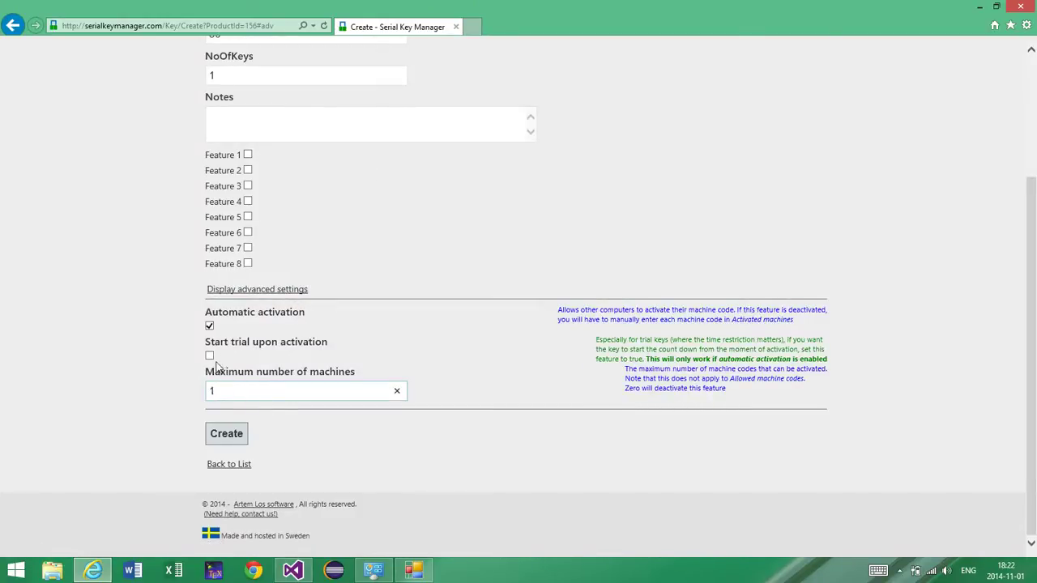
click(210, 356)
click(234, 436)
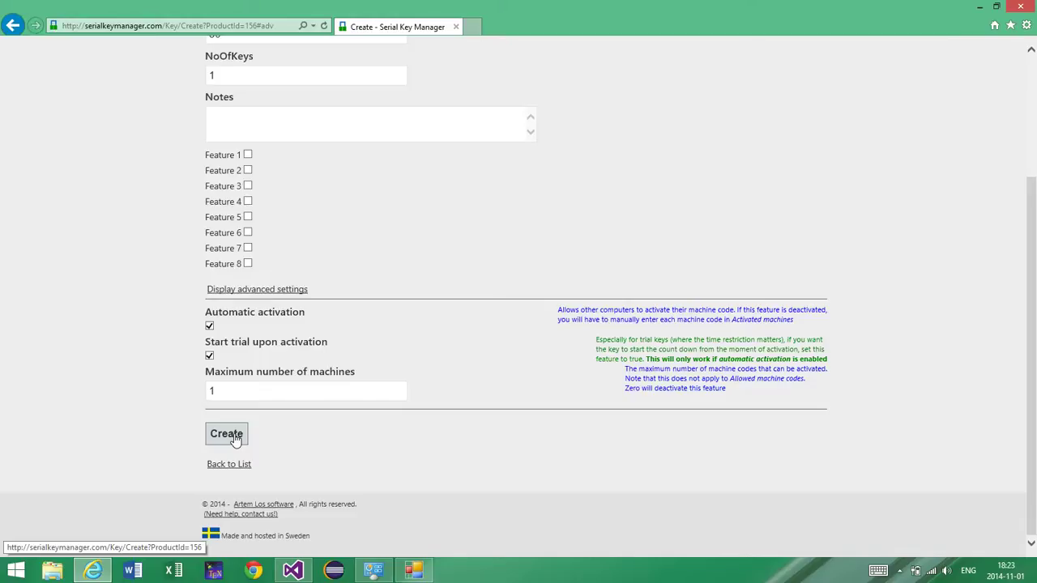
Step: Confirm the 1-machine limit and 30-day SetTime, then create the key
click(227, 390)
scroll(328, 391, up, 1)
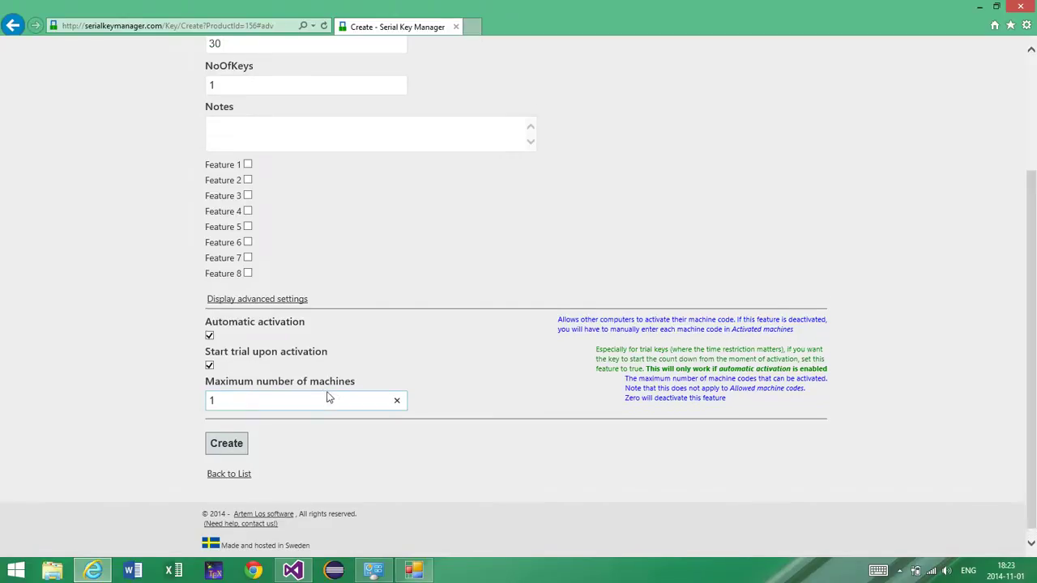
click(270, 216)
scroll(268, 216, up, 2)
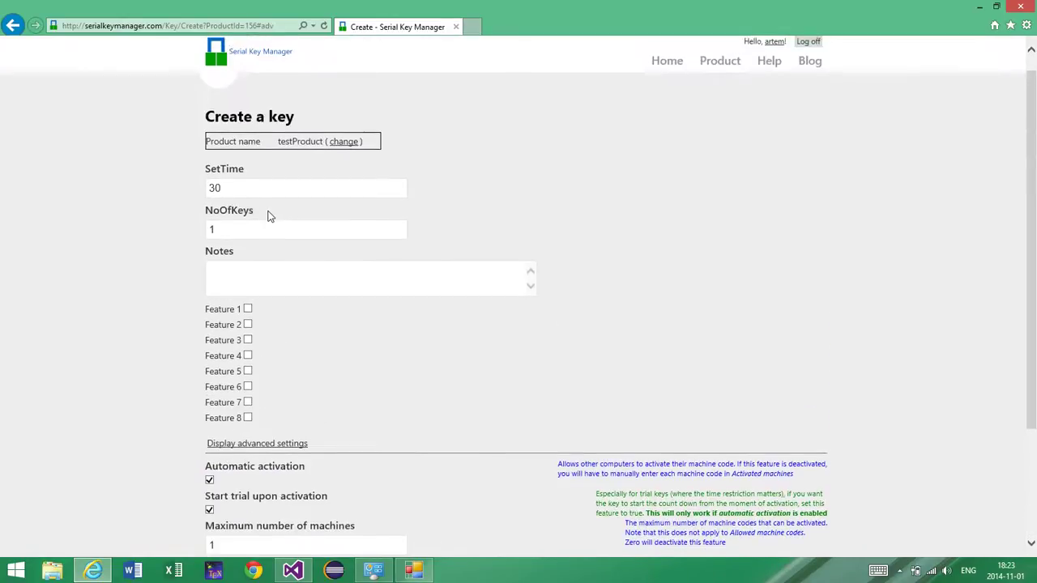
click(251, 195)
scroll(251, 202, down, 3)
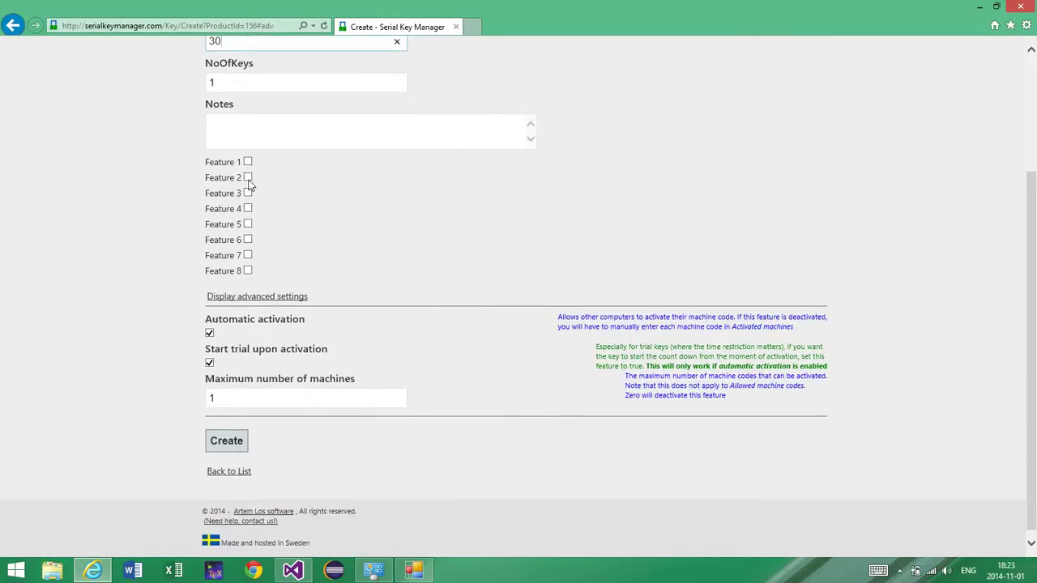
click(226, 442)
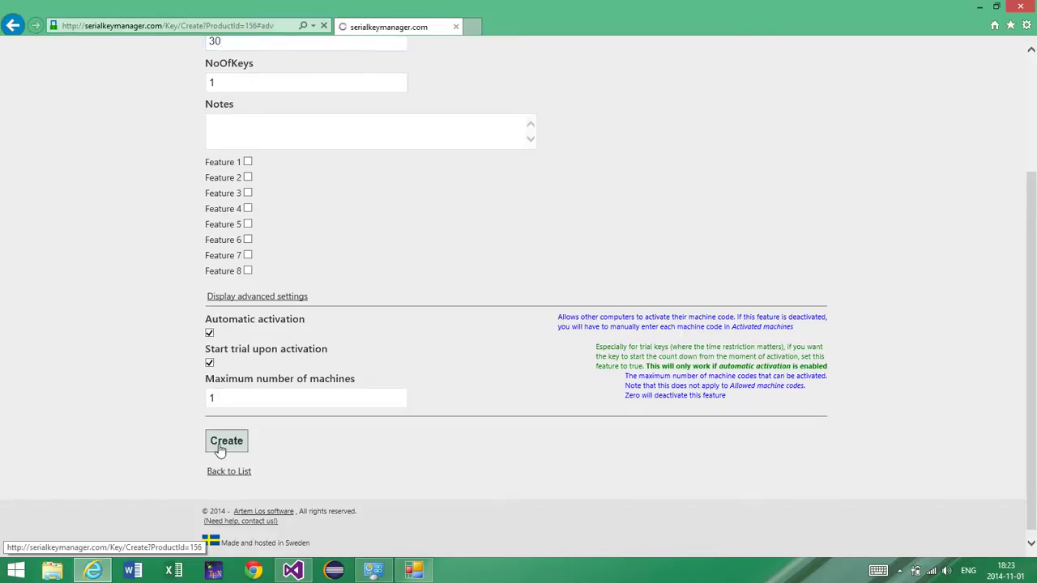
scroll(567, 186, down, 1)
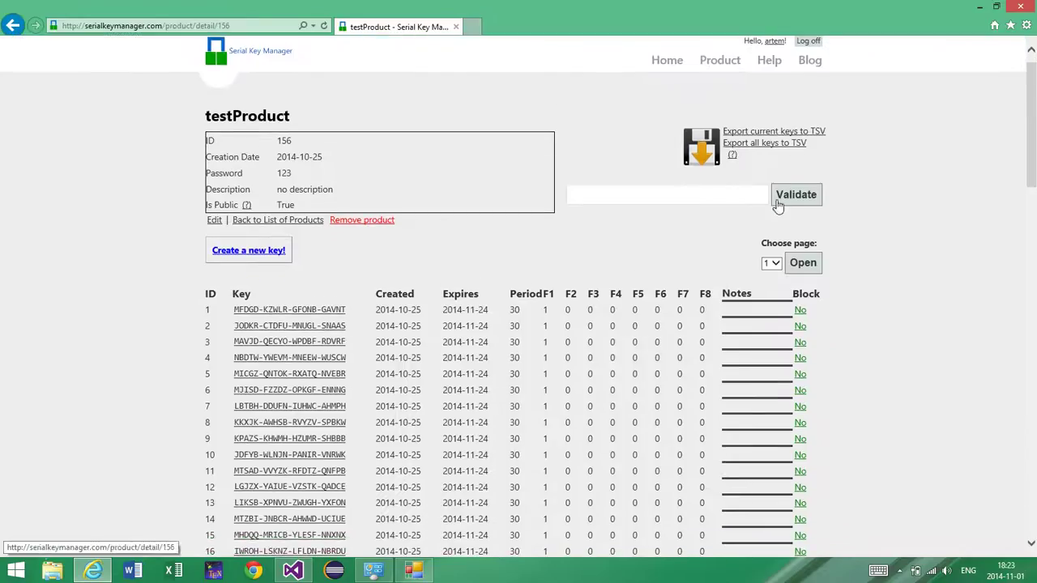
Step: Load page 2 of testProduct's keys and open key 101's details
click(772, 263)
click(766, 273)
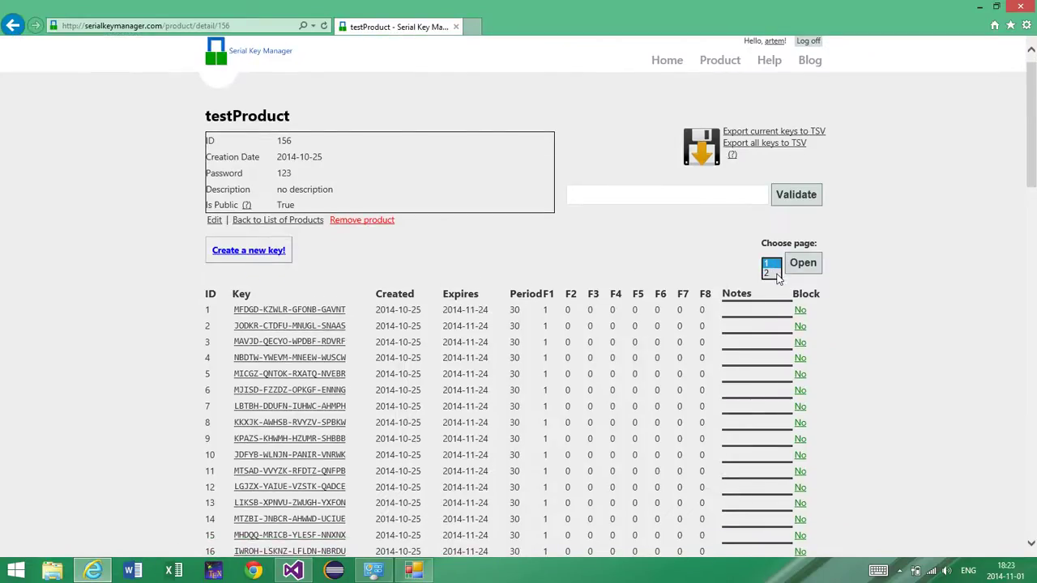
click(802, 263)
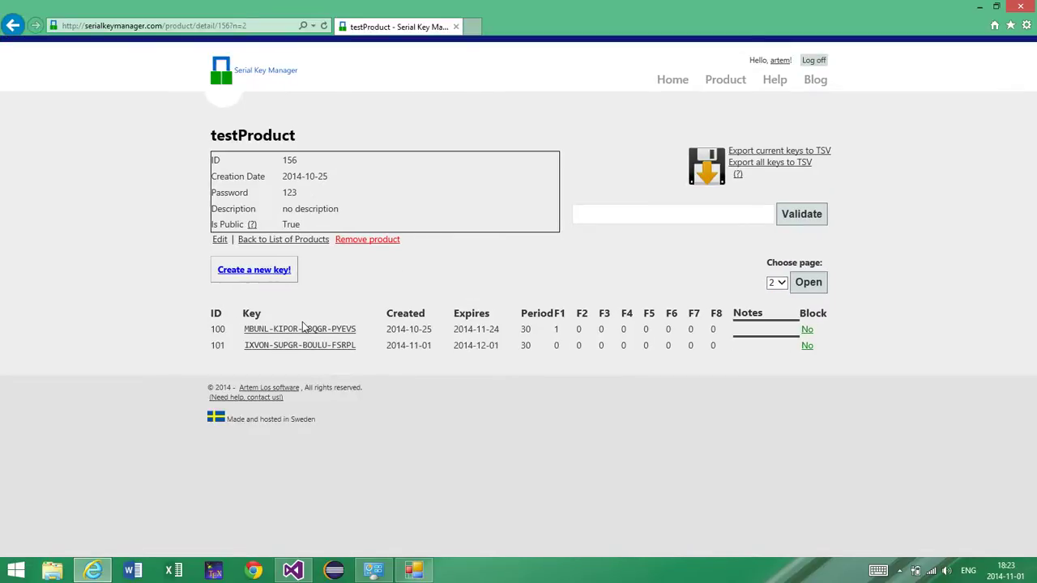
click(340, 346)
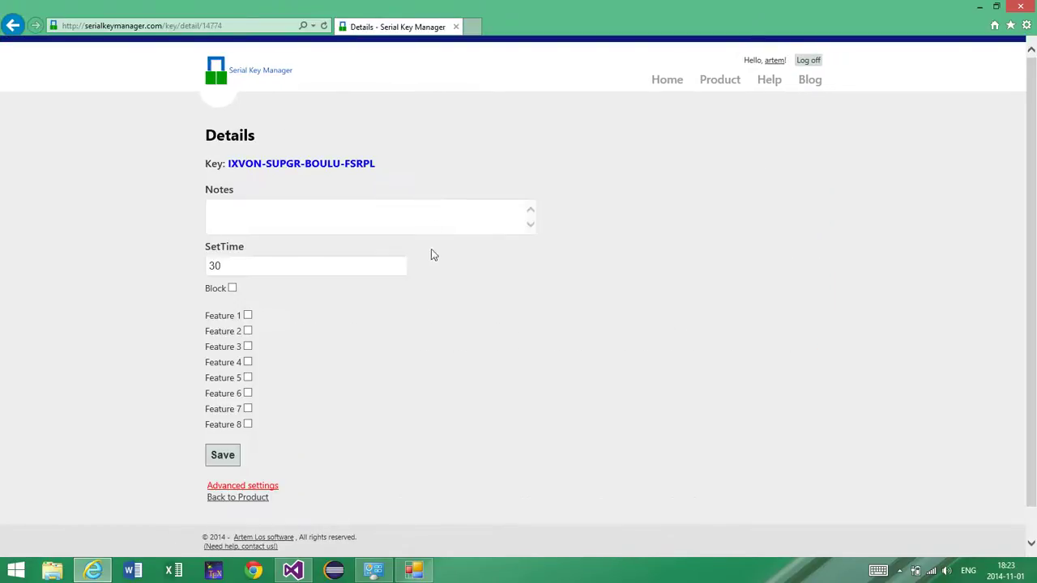
Step: Select key 101's key text and copy it to the clipboard
drag(385, 166, 239, 164)
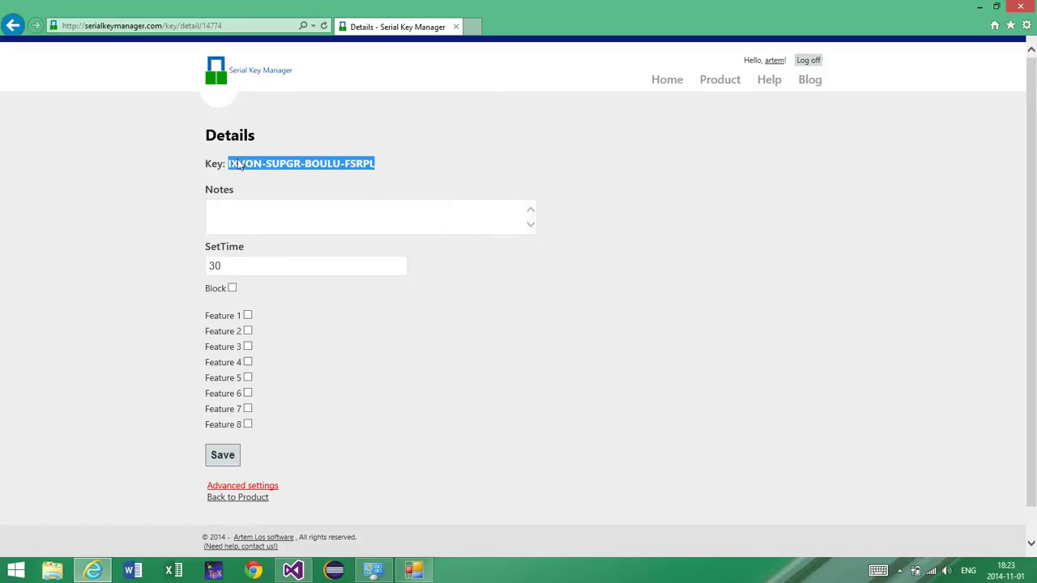
right_click(239, 164)
click(233, 166)
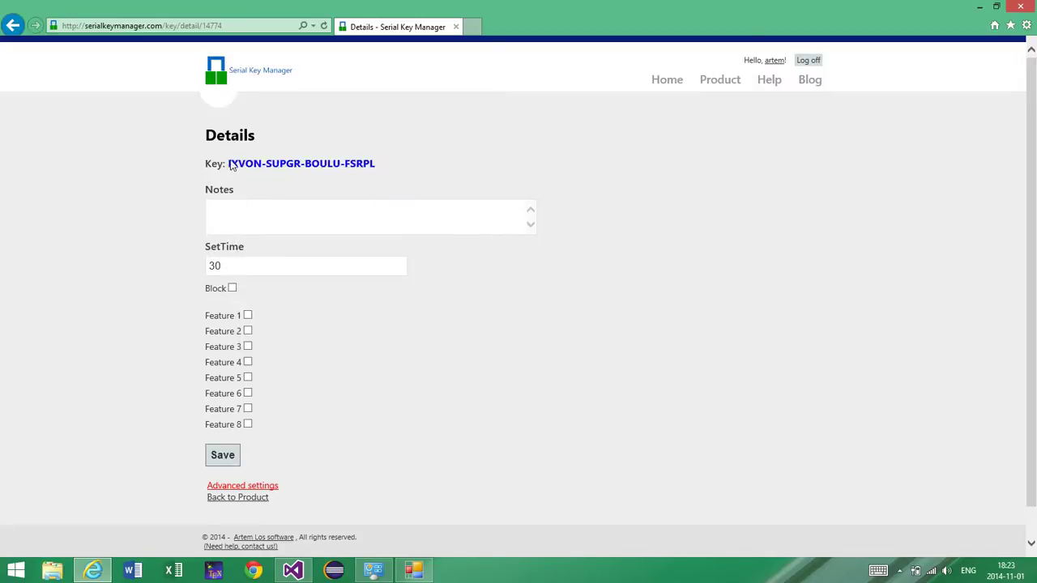
mouse_move(232, 167)
mouse_down()
mouse_move(389, 164)
mouse_move(233, 164)
mouse_up()
click(375, 166)
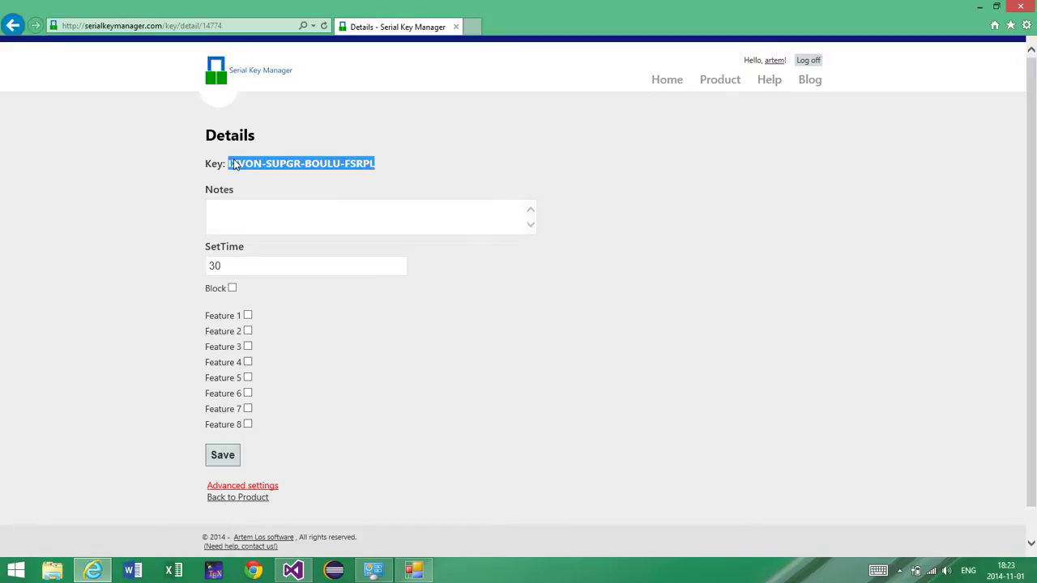
right_click(233, 164)
click(212, 185)
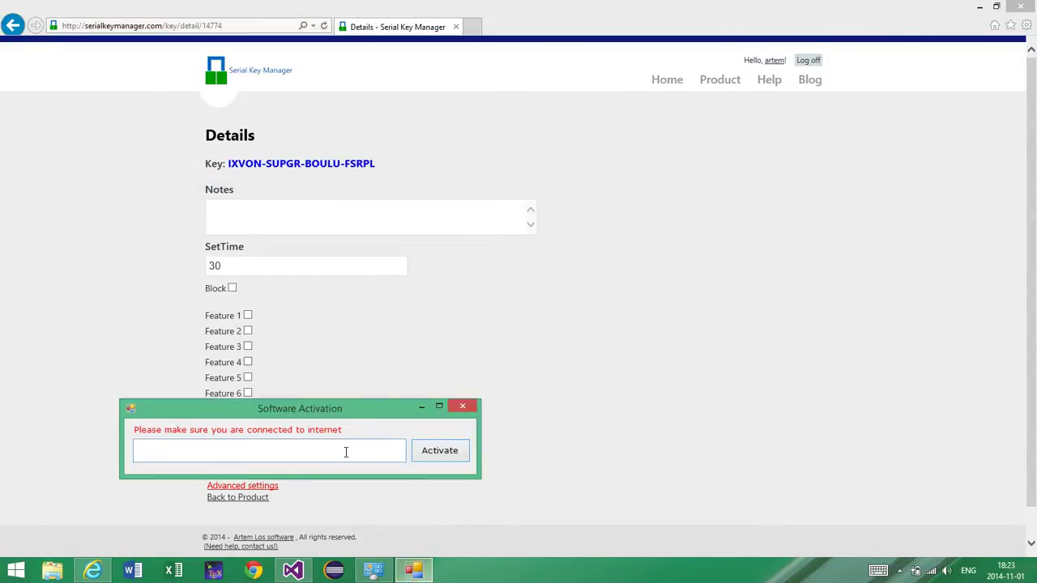
Step: Submit the made-up key 'dadwa' and dismiss the invalid-key error
click(346, 452)
text(dadwa)
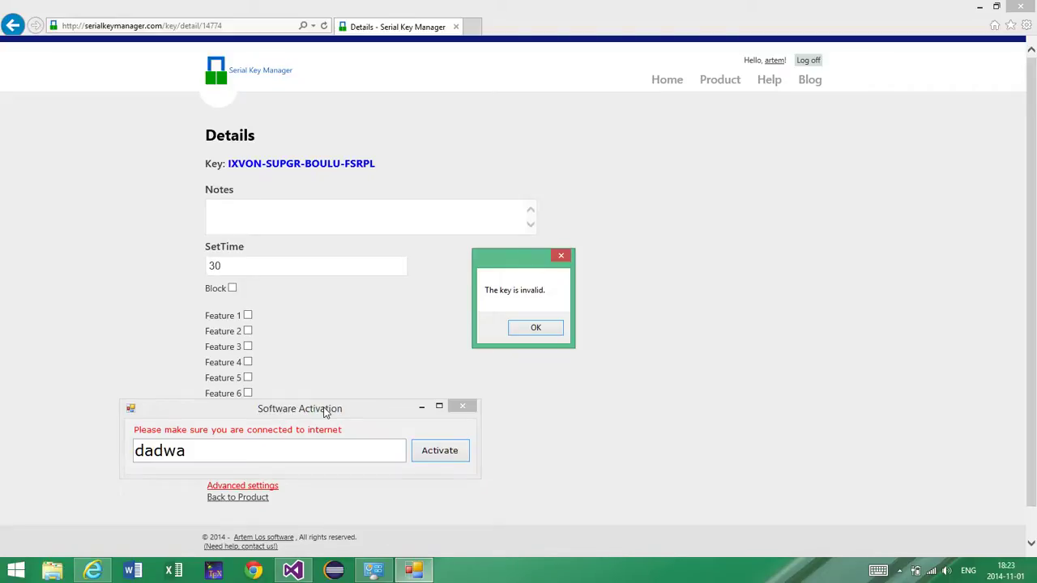
key(Return)
Step: Paste the copied trial key, activate it, and close the success message
double_click(252, 446)
key(ctrl+v)
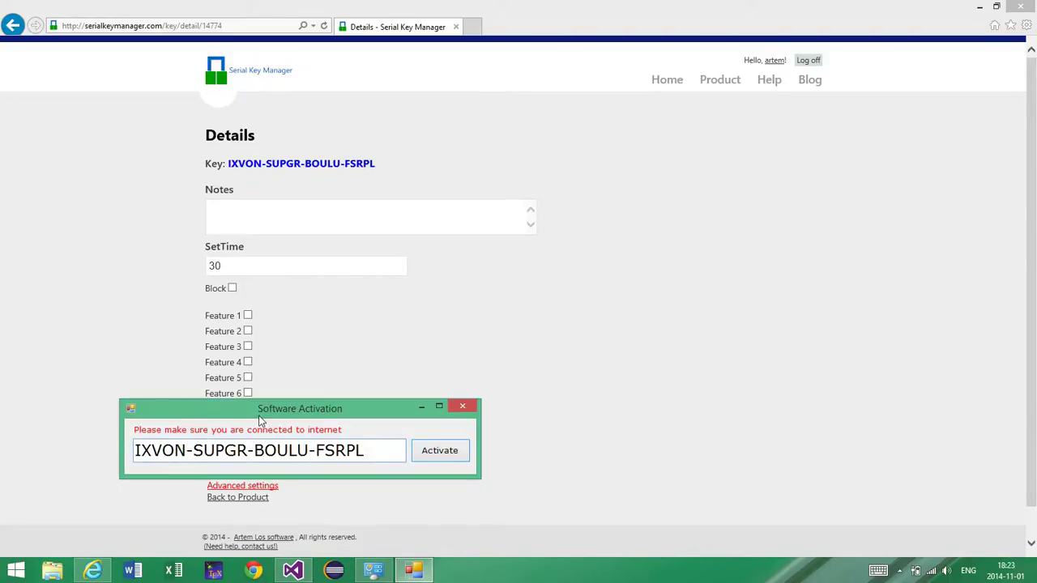
key(Return)
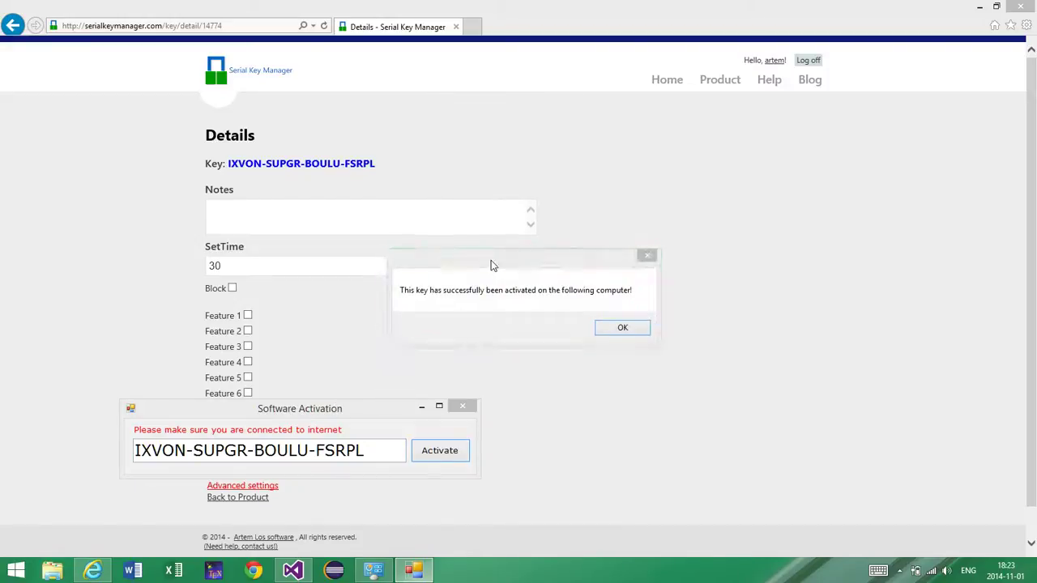
drag(492, 266, 239, 353)
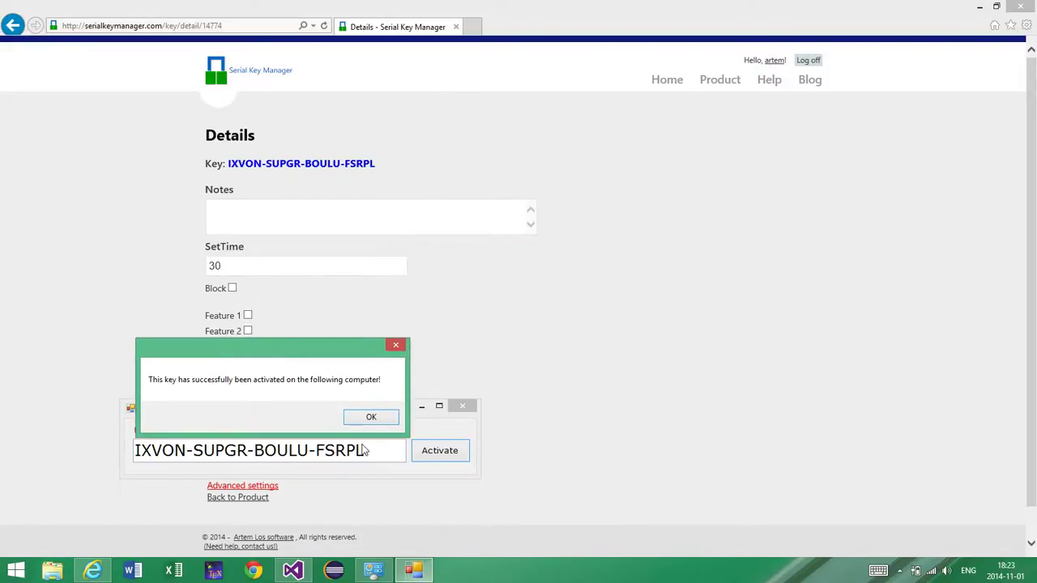
click(375, 418)
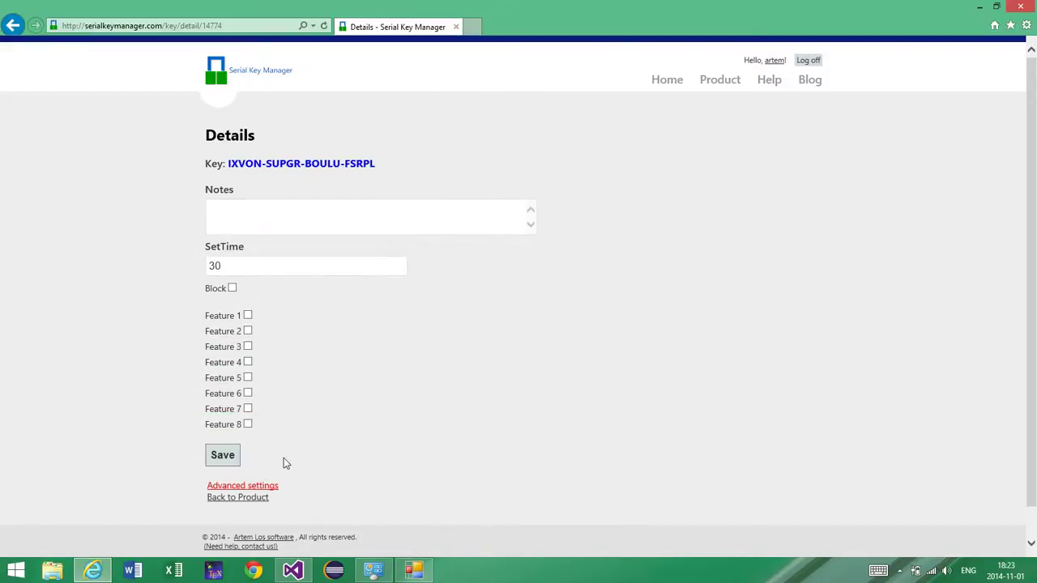
Step: Check the key's advanced settings: a 1-machine limit and activated machine 61843235
click(260, 486)
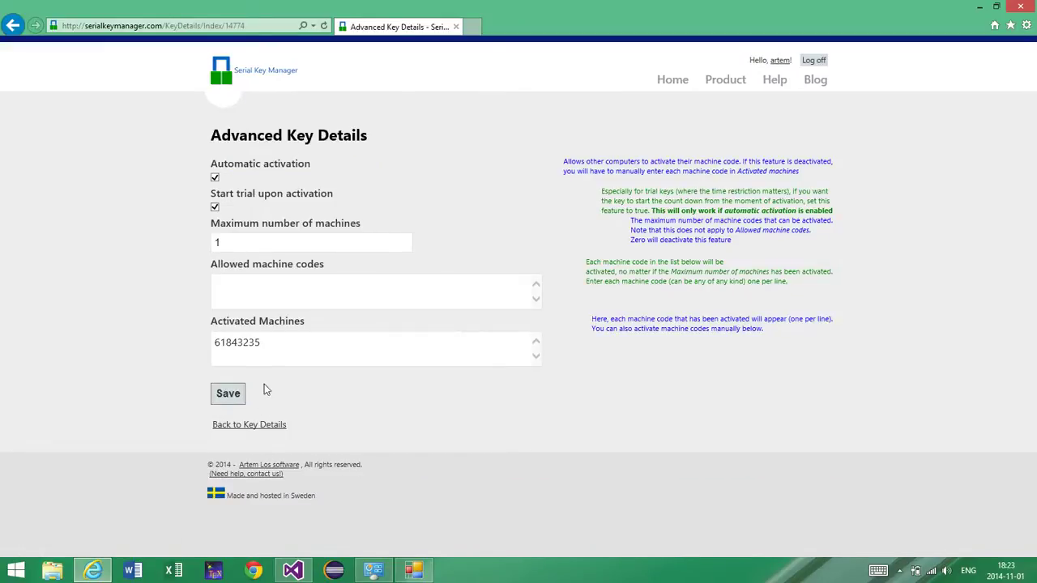
drag(273, 346, 215, 343)
click(279, 348)
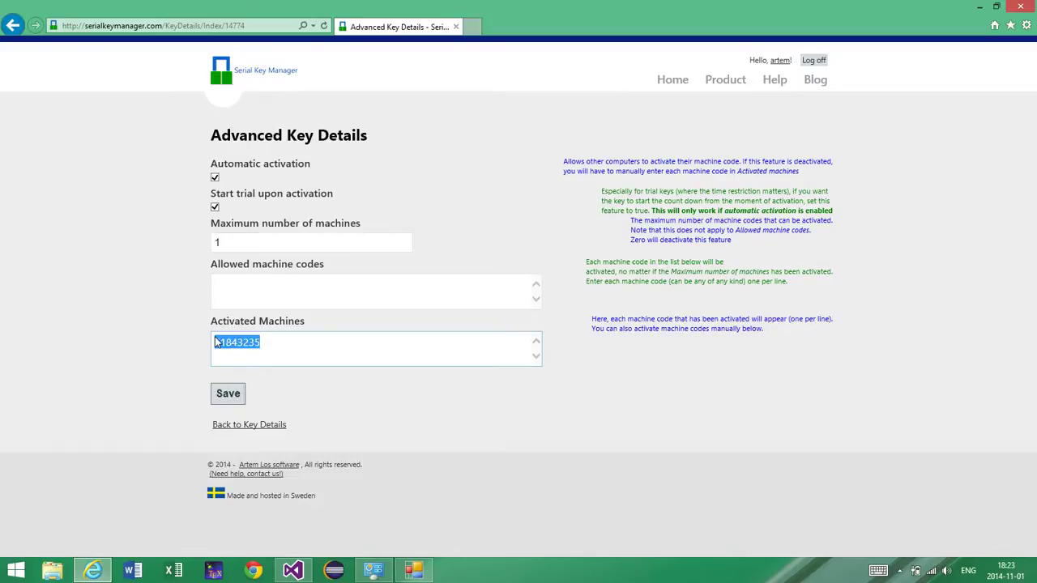
click(250, 350)
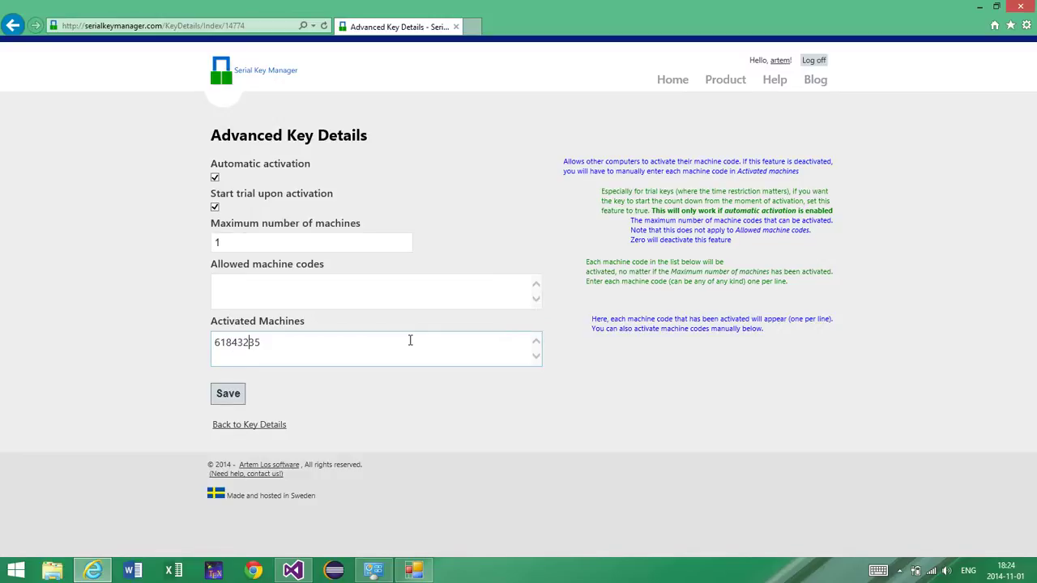
click(288, 341)
click(413, 570)
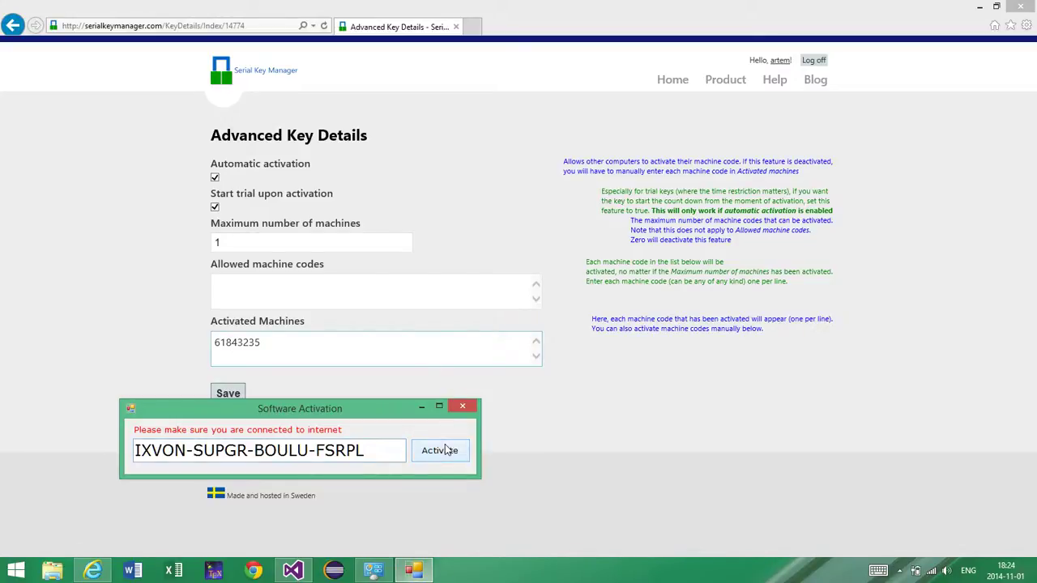
Step: Re-activate the same key on this computer and dismiss the success message
click(439, 450)
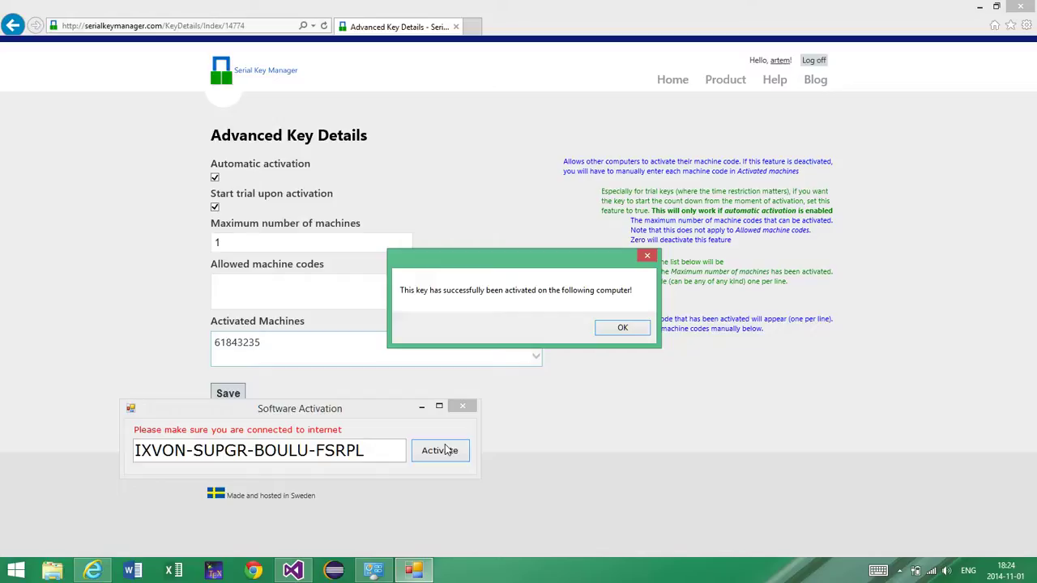
key(Return)
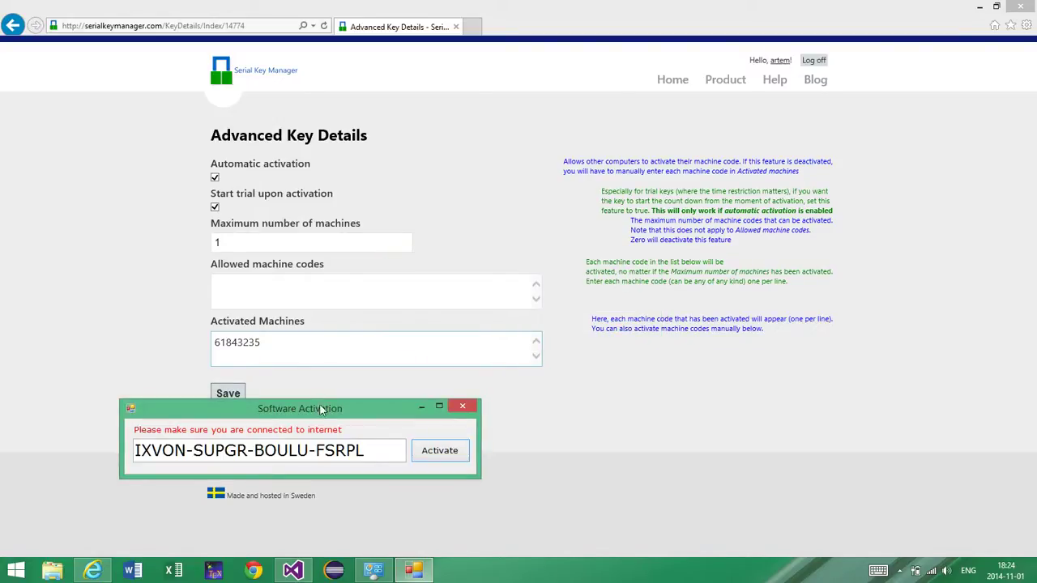
drag(288, 417, 594, 316)
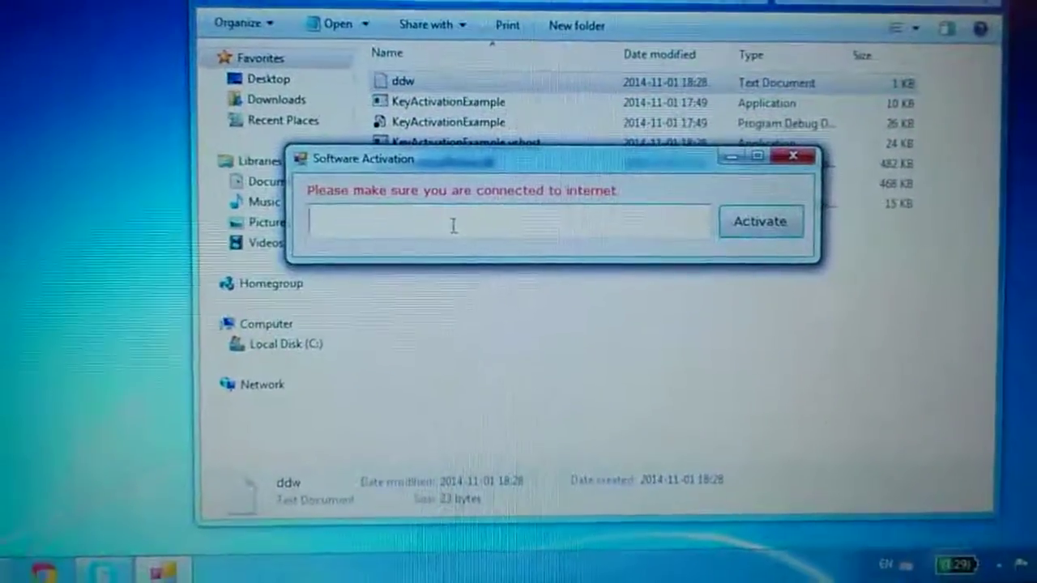
Step: Paste the trial key on the second computer and attempt activation, which returns 'The key is invalid.'
key(ctrl+v)
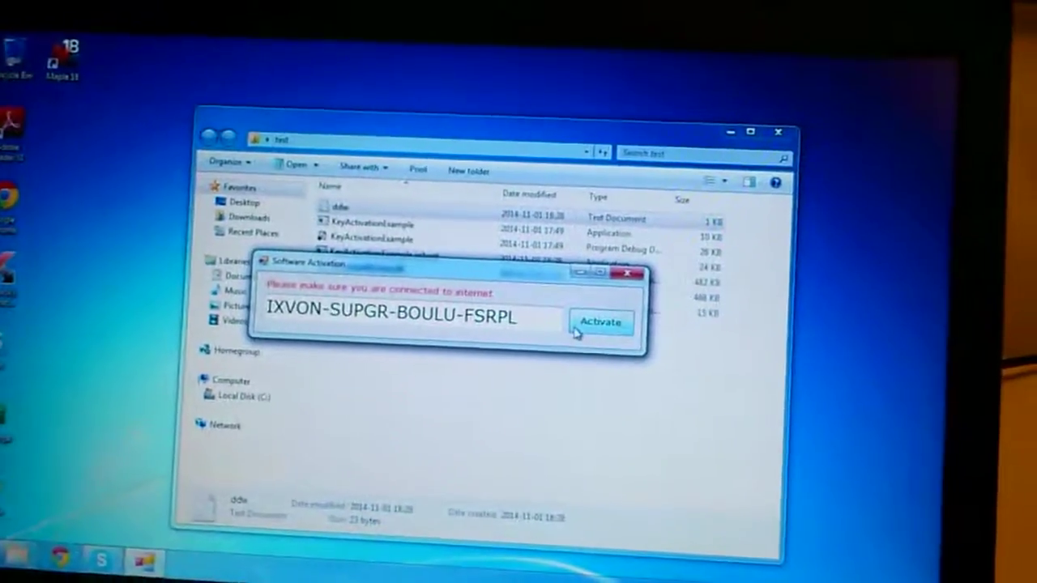
click(577, 328)
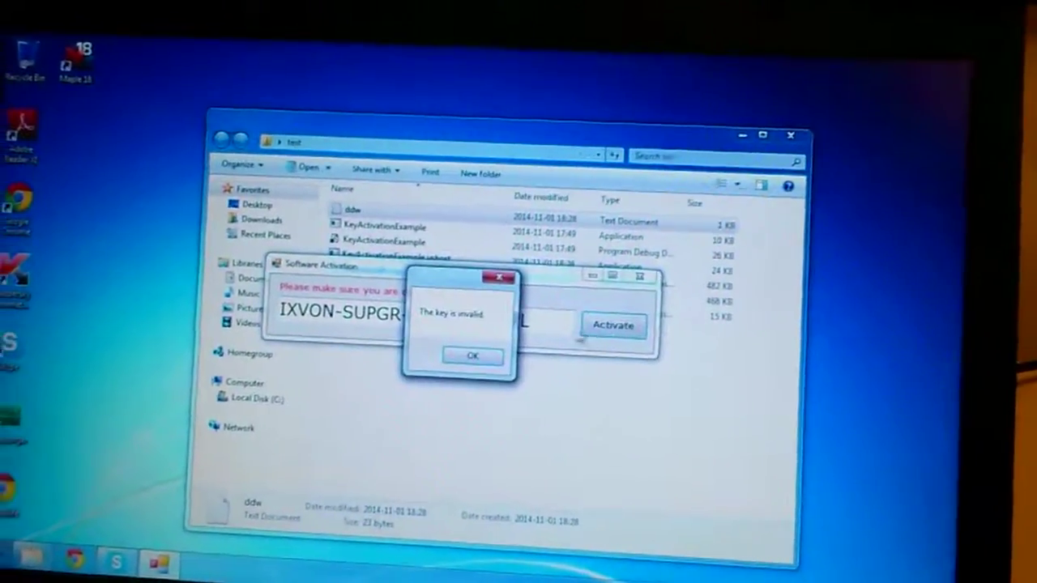
Step: Dismiss the invalid-key error, then re-activate successfully on the second computer with the limit at 2
click(472, 351)
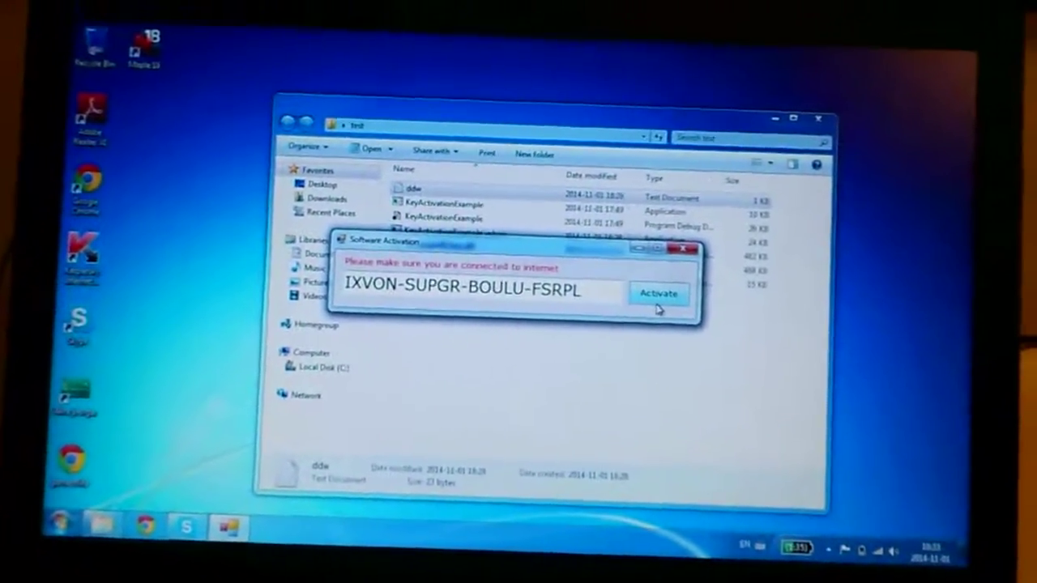
click(668, 291)
key(Return)
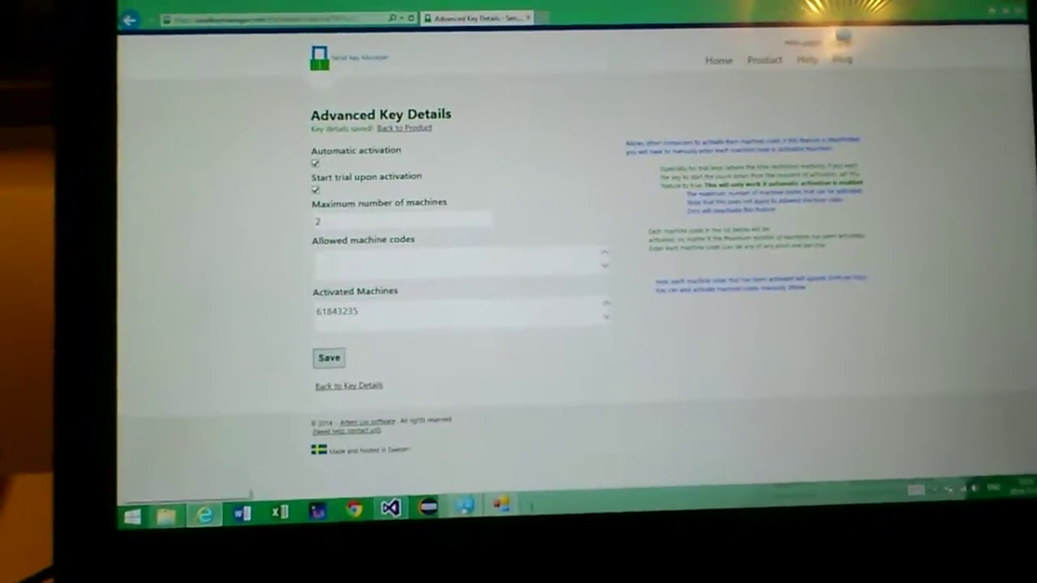
Step: Block and save the key, then confirm activation is rejected as invalid on both computers
click(377, 383)
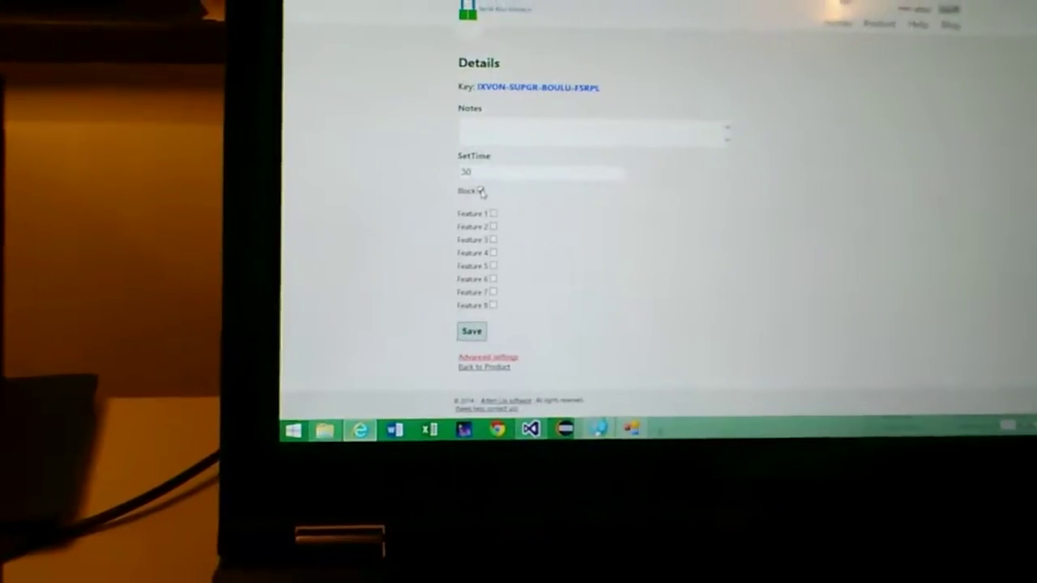
click(482, 318)
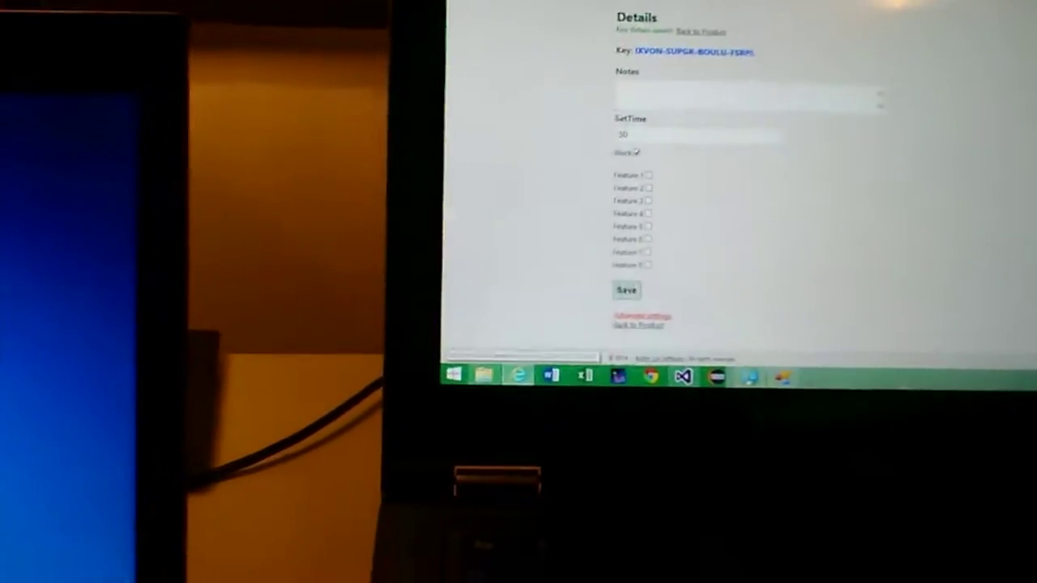
key(alt+Tab)
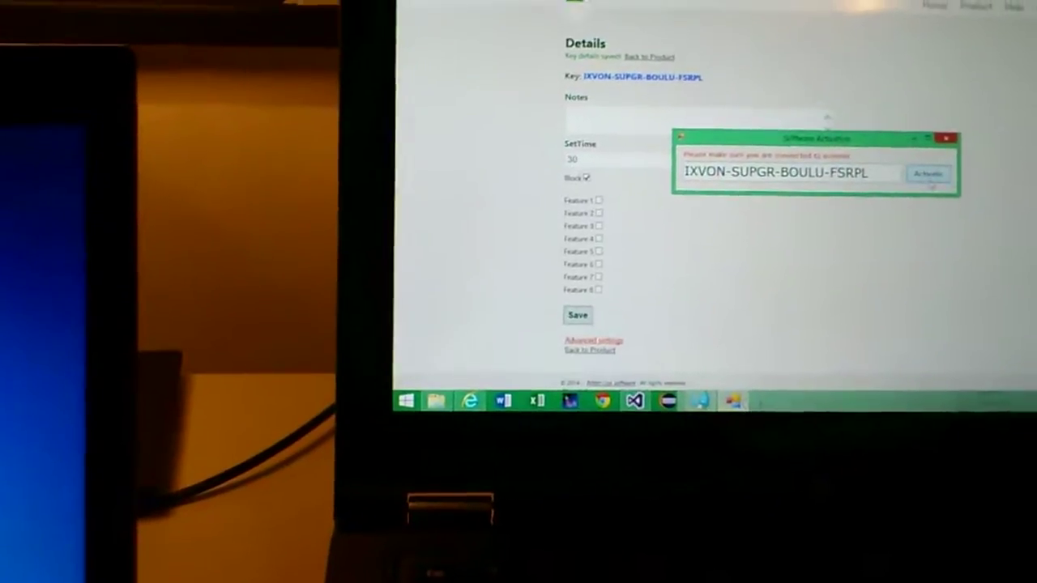
click(889, 207)
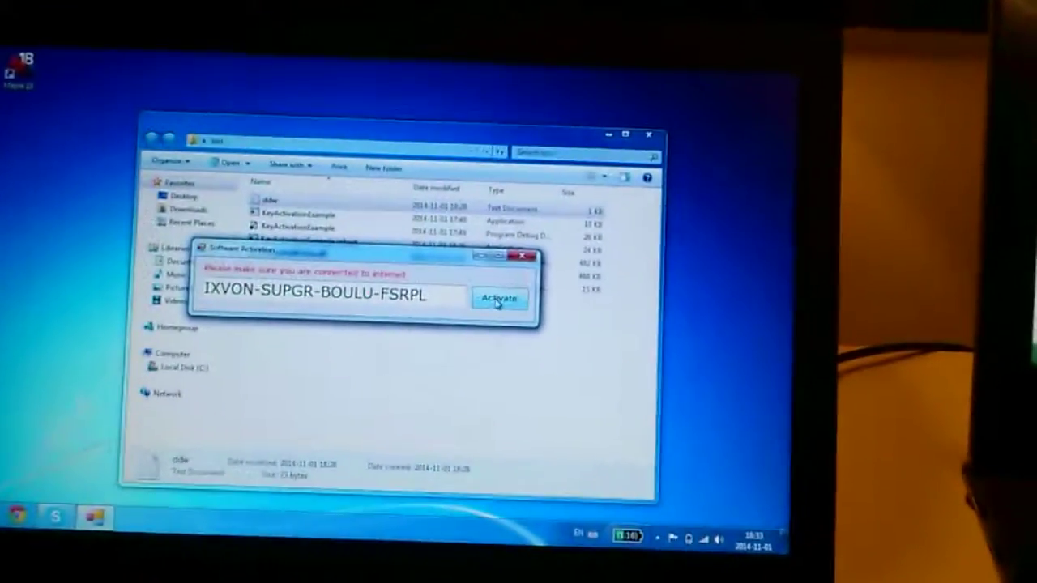
click(503, 291)
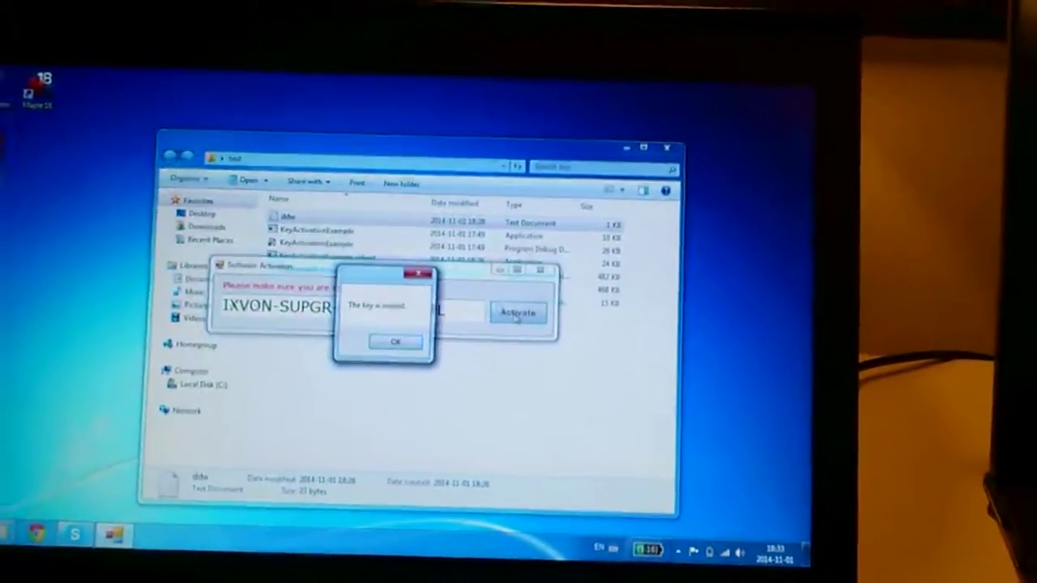
key(Return)
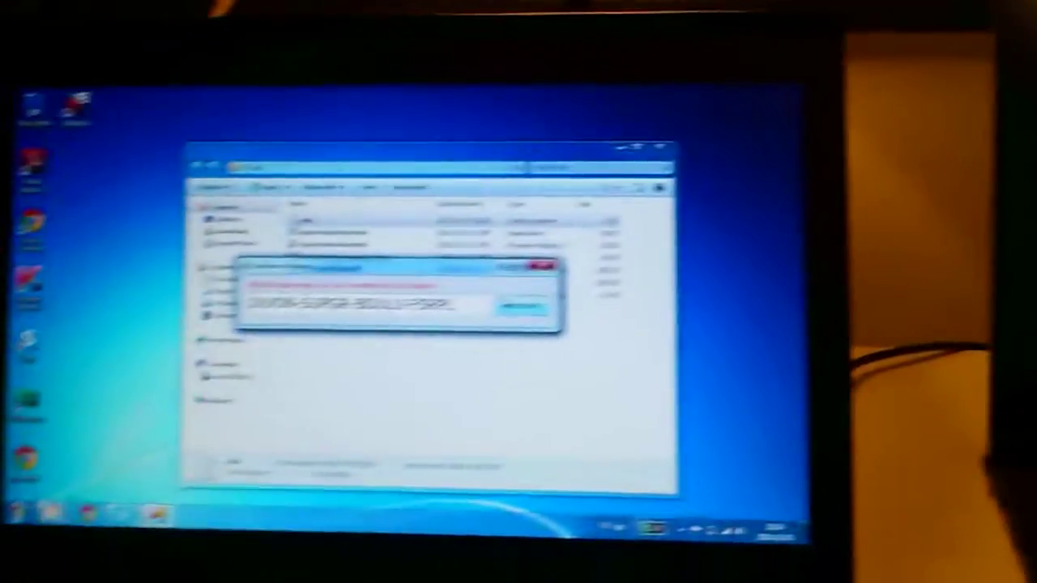